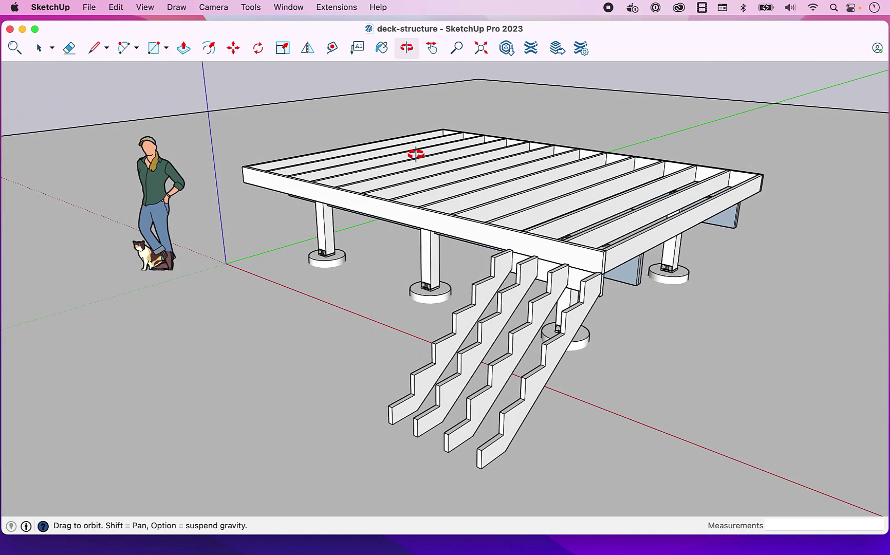
Delete the four stair stringers from the deck frame
key("space")
left_click(485, 270)
key("Delete")
Pan slightly left and orbit around the bare deck frame
left_click(431, 48)
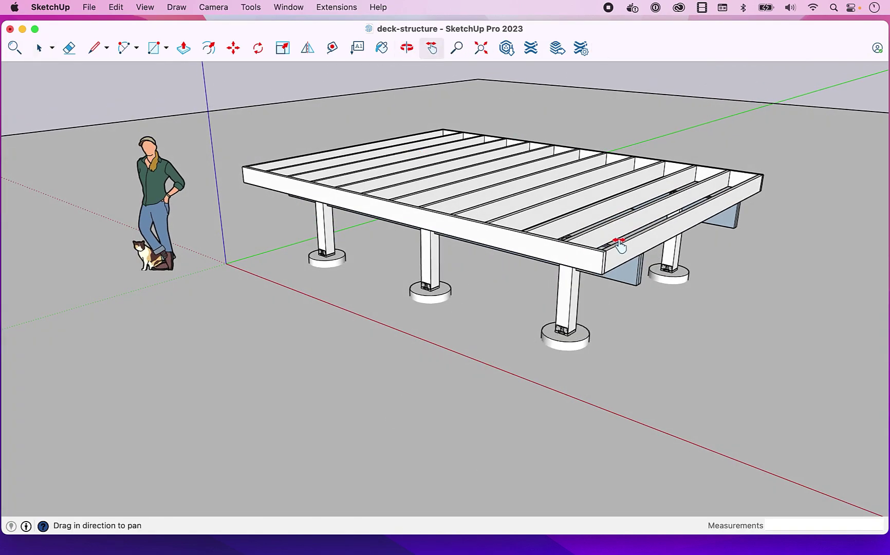
left_click_drag(616, 243, 576, 243)
left_click(407, 47)
left_click_drag(391, 302, 755, 237)
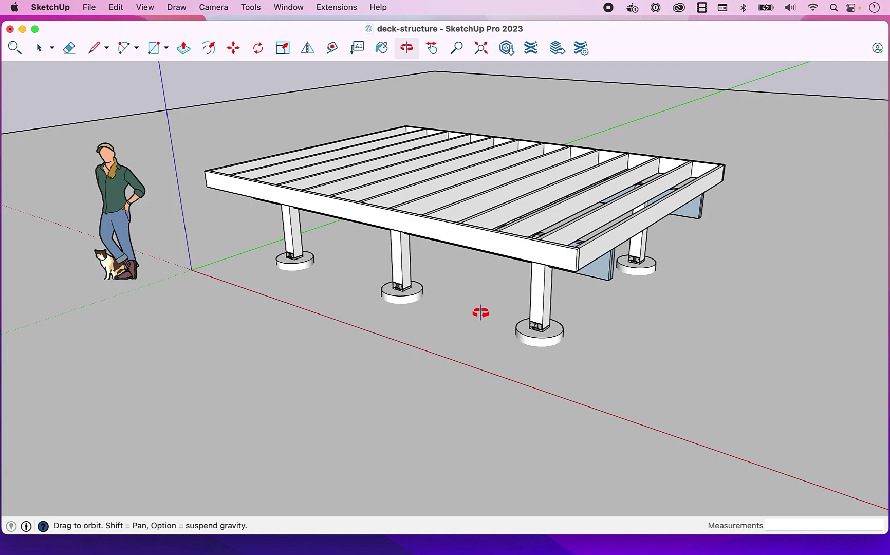
Tape-measure the rim's roughly 4' height above ground, then bring up the Word Step Calculations note
left_click(334, 49)
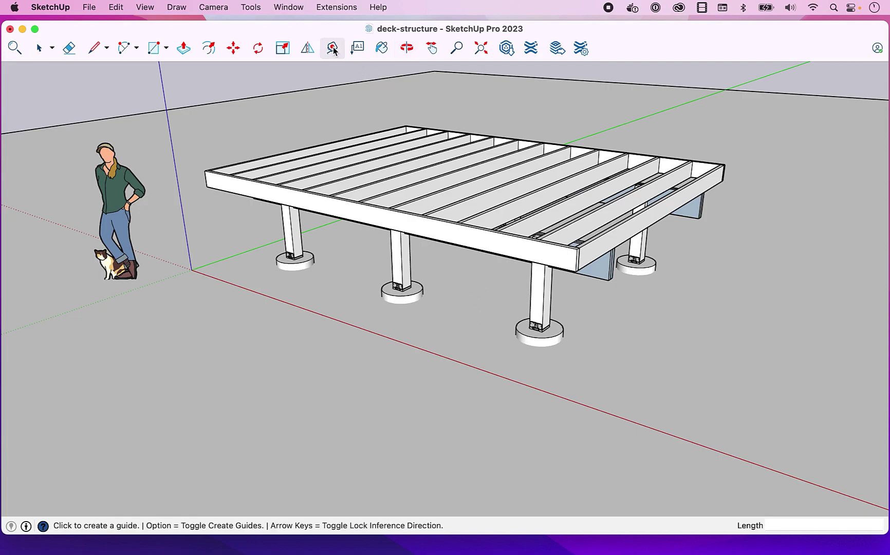
left_click(476, 226)
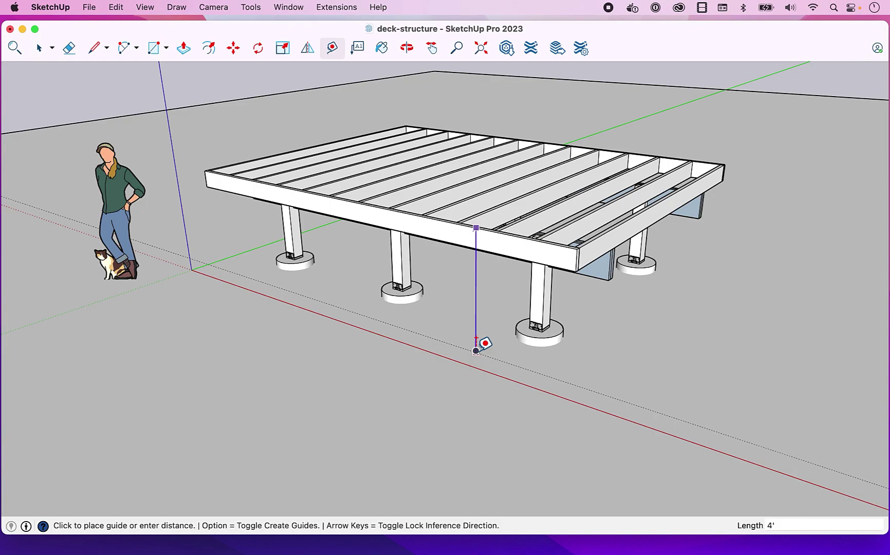
key("Escape")
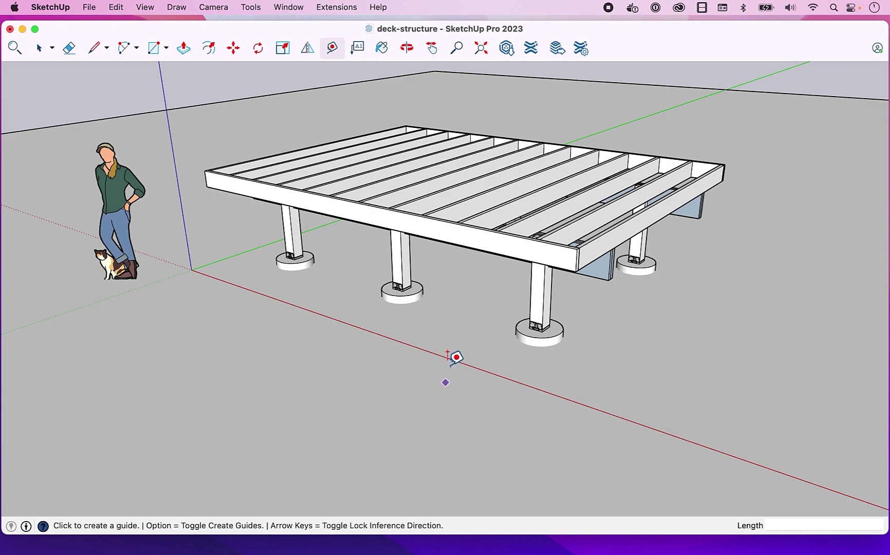
key("super+Tab")
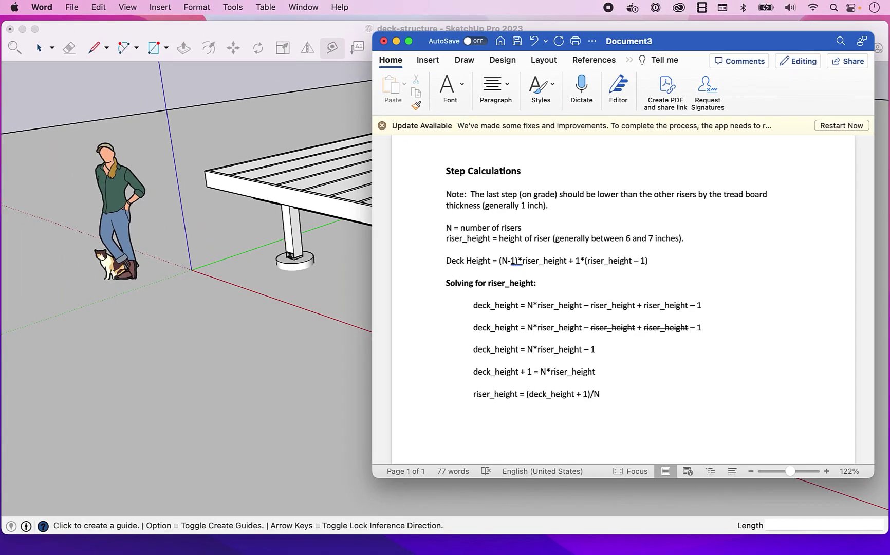
Review Book2's deck_height and N steps values and move the spreadsheet up-left
key("super+Tab")
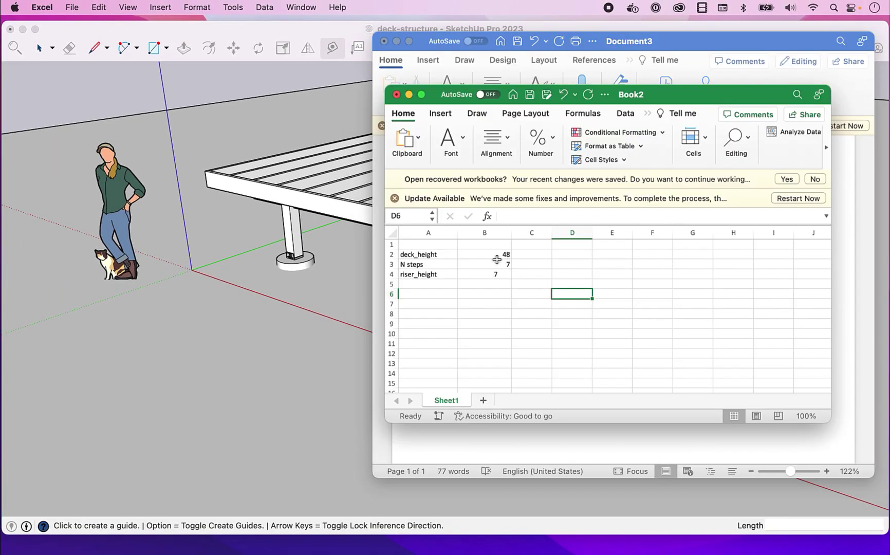
left_click(487, 256)
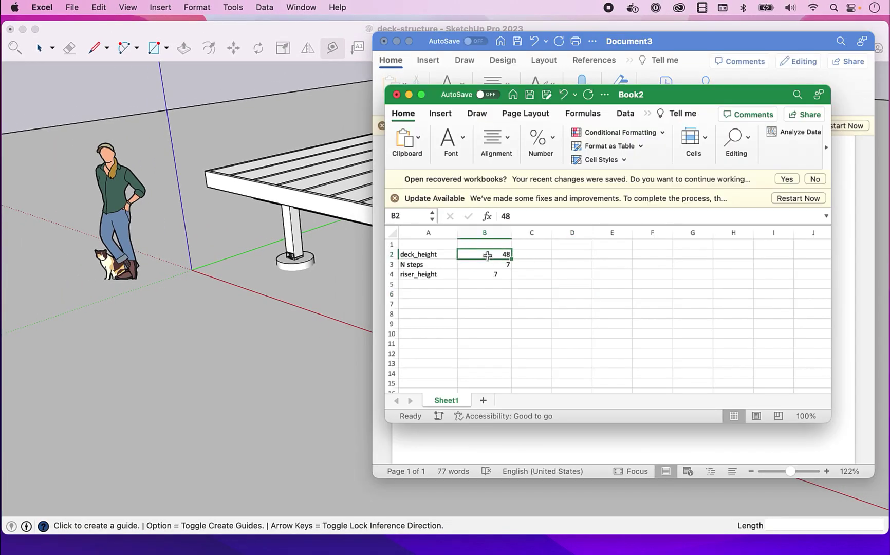
key("Return")
left_click(487, 255)
left_click_drag(706, 90, 353, 34)
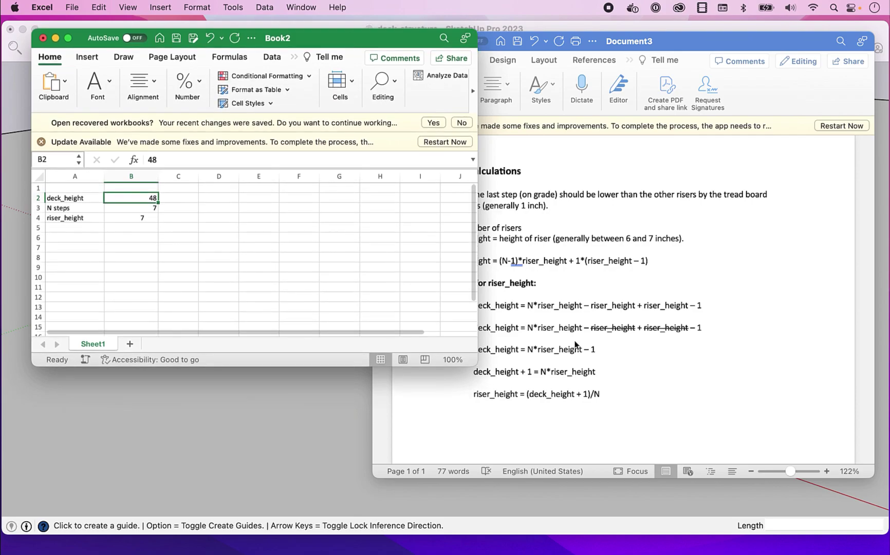
Highlight the Word line riser_height = (deck_height + 1)/N in yellow
left_click(473, 393)
left_click_drag(473, 394, 604, 396)
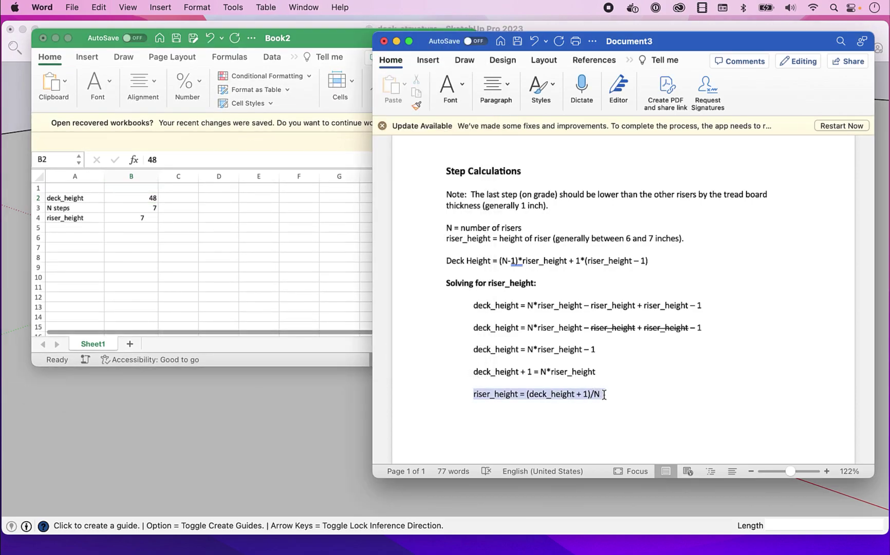
left_click(462, 84)
left_click(502, 140)
left_click(631, 404)
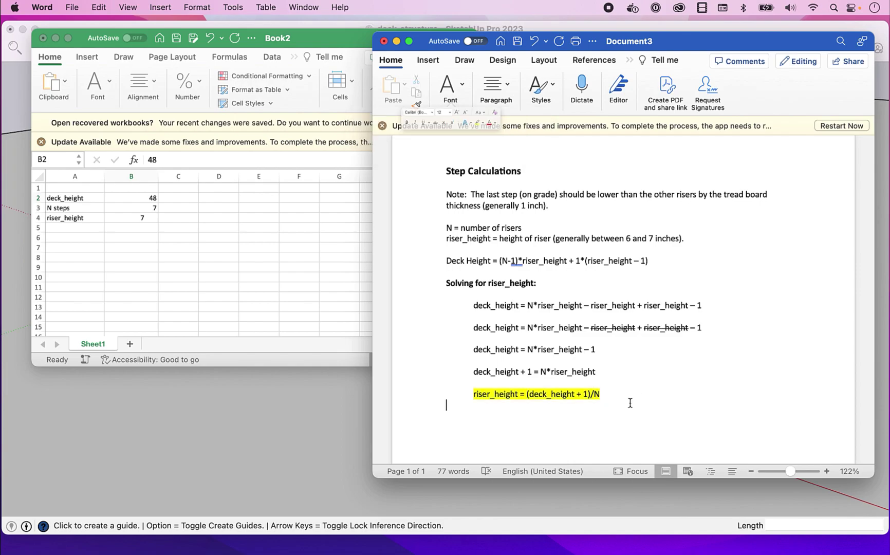
Inspect N steps in B3 and the =(B2+1)/B3 formula in B4
left_click(161, 235)
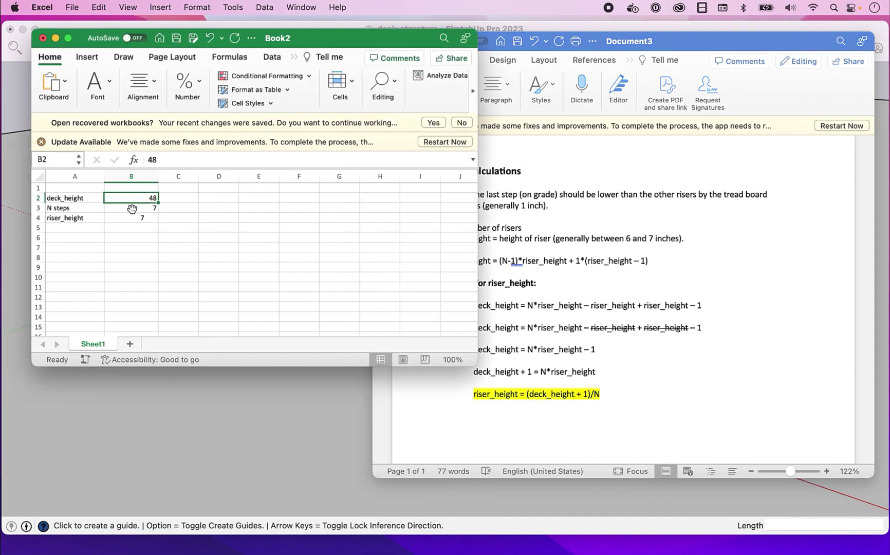
left_click(132, 209)
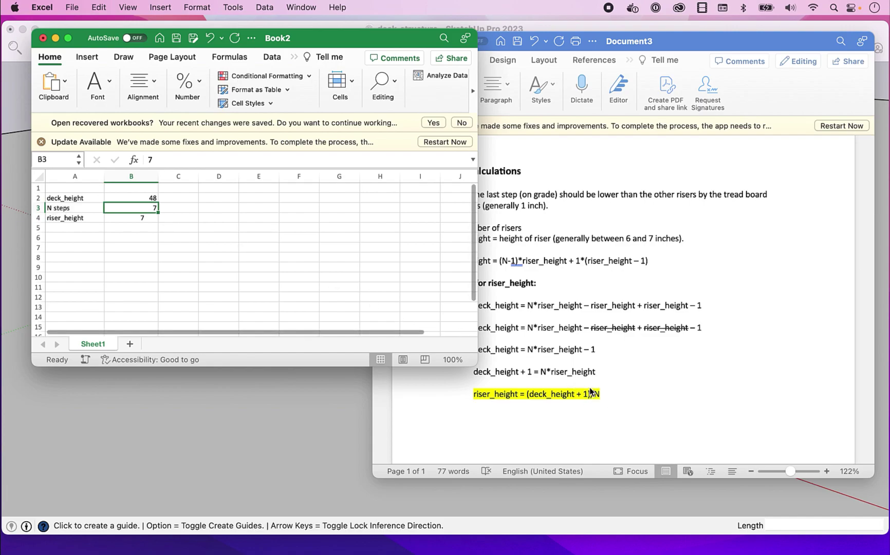
left_click(131, 216)
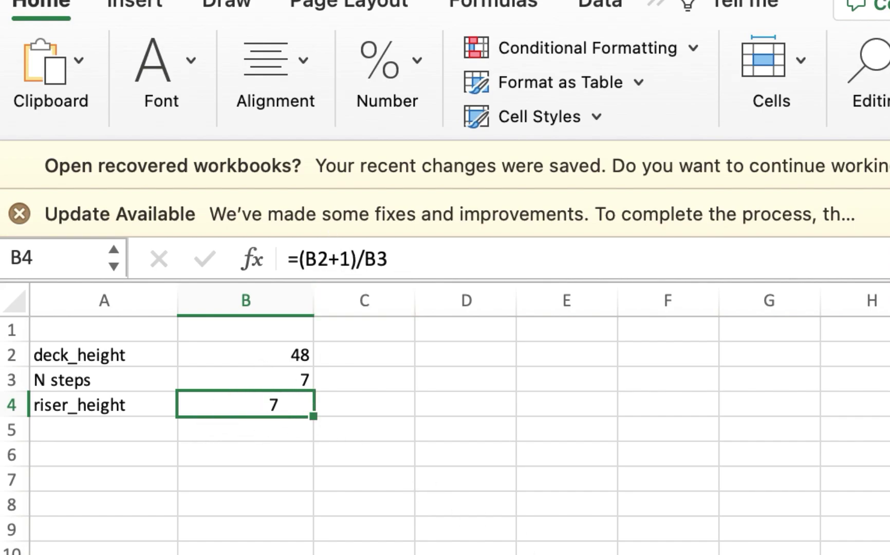
Enter 6, then 7 steps in B3, checking B4's recalculated riser height
left_click(296, 432)
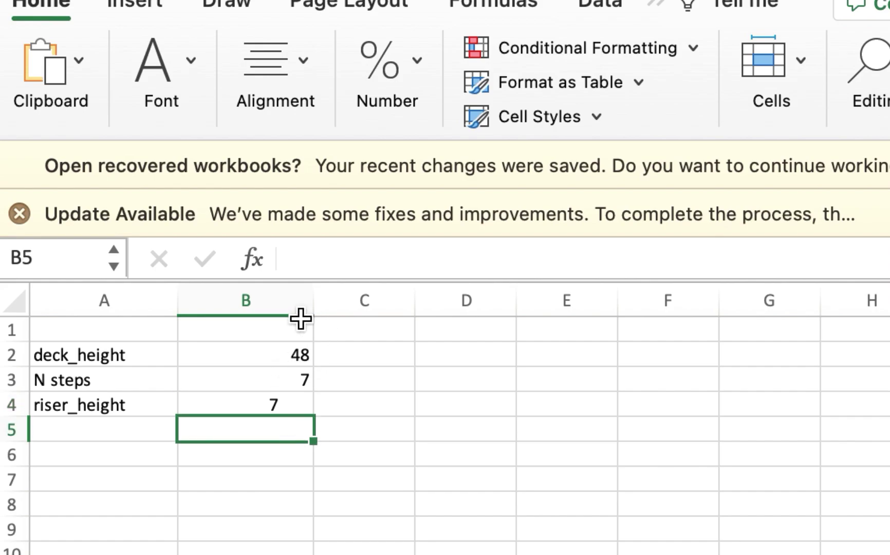
left_click(283, 380)
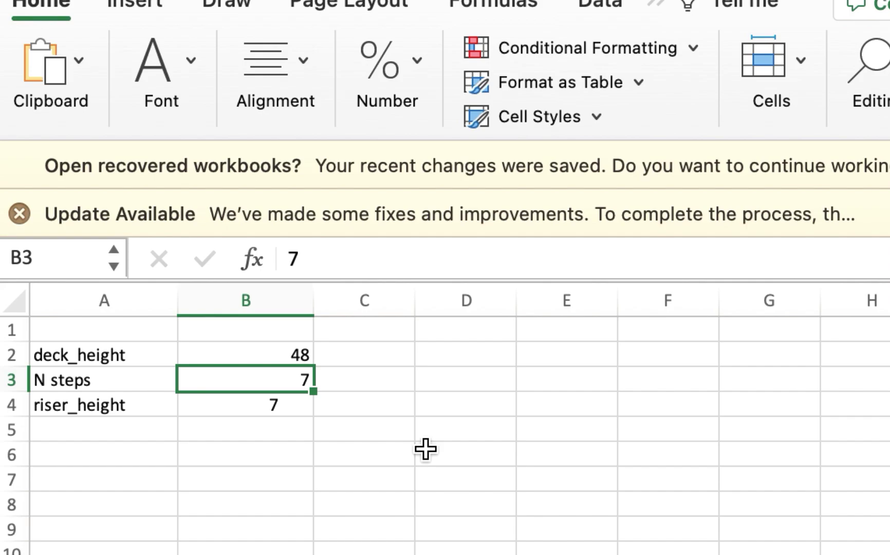
type("6")
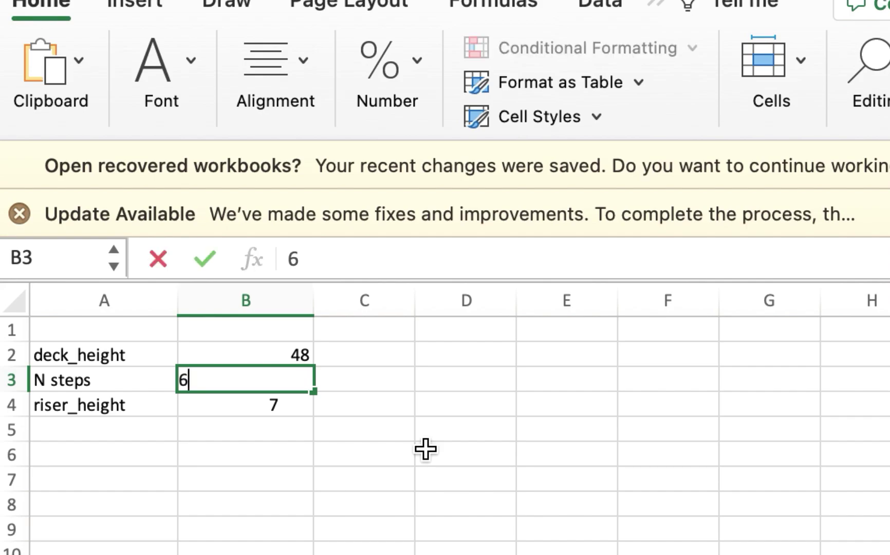
key("ctrl+Return")
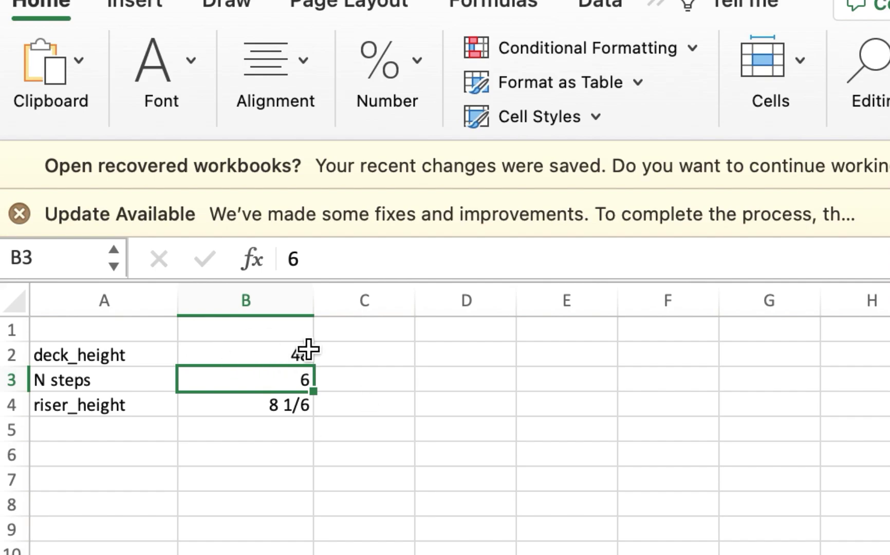
left_click(247, 401)
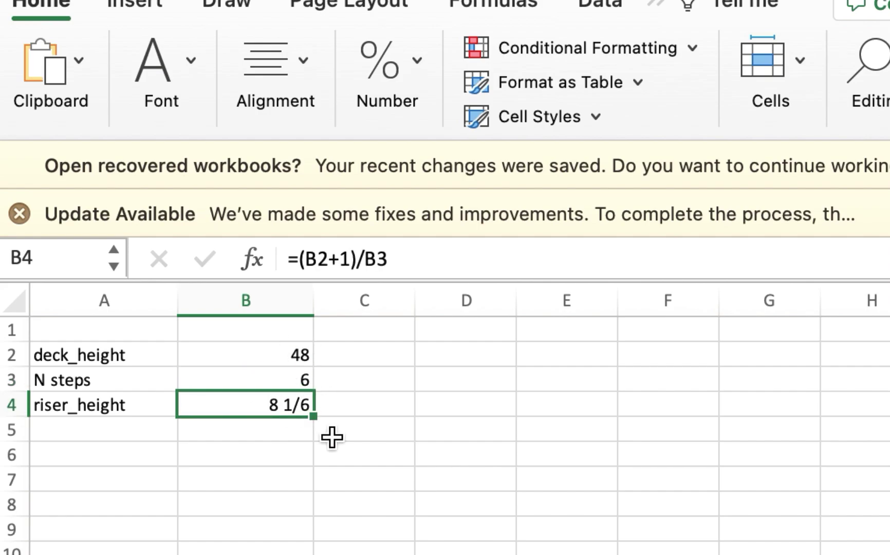
key("Up")
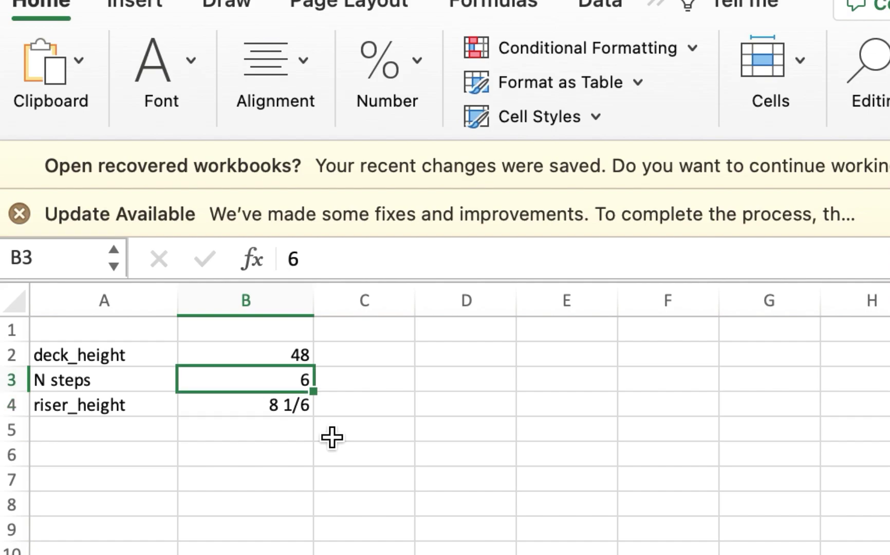
type("7")
key("Tab")
Try 8 and then 9 steps, leaving riser_height at 5 4/9, and return to SketchUp
key("Left")
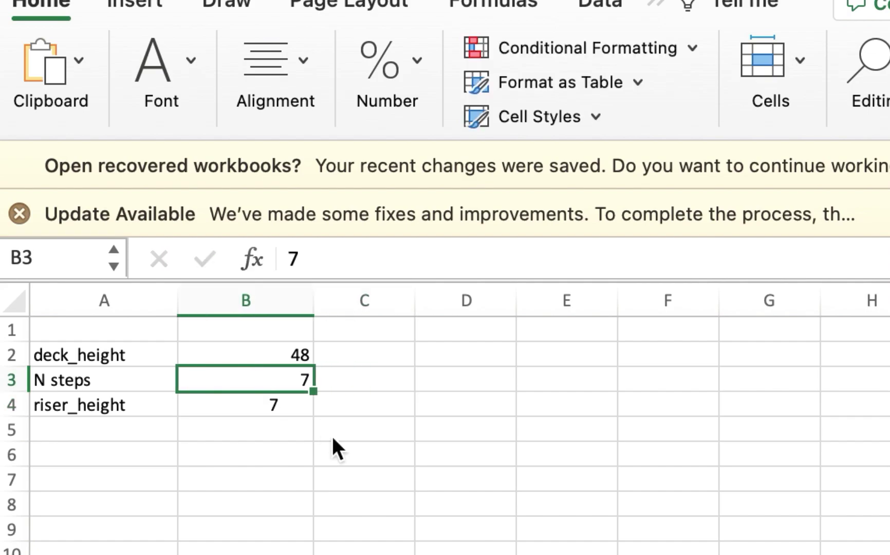
type("8")
key("Return")
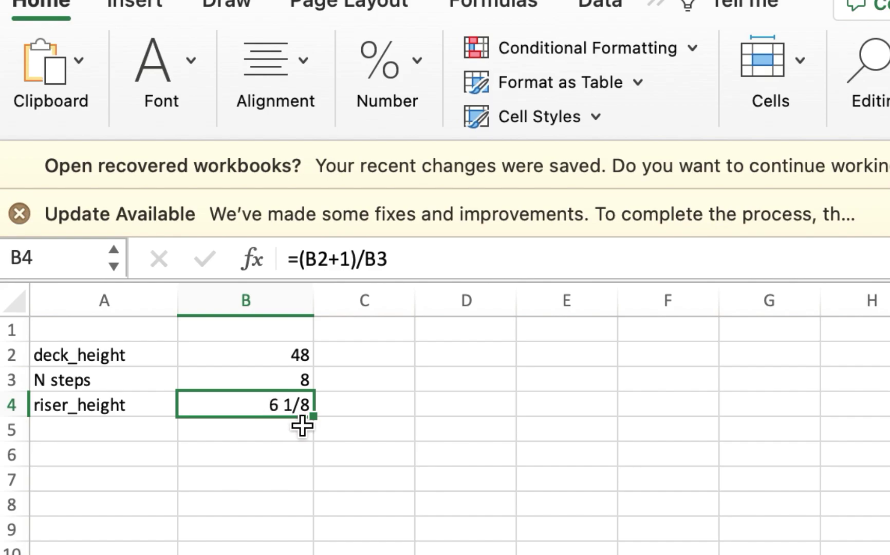
left_click(297, 382)
type("9")
key("Return")
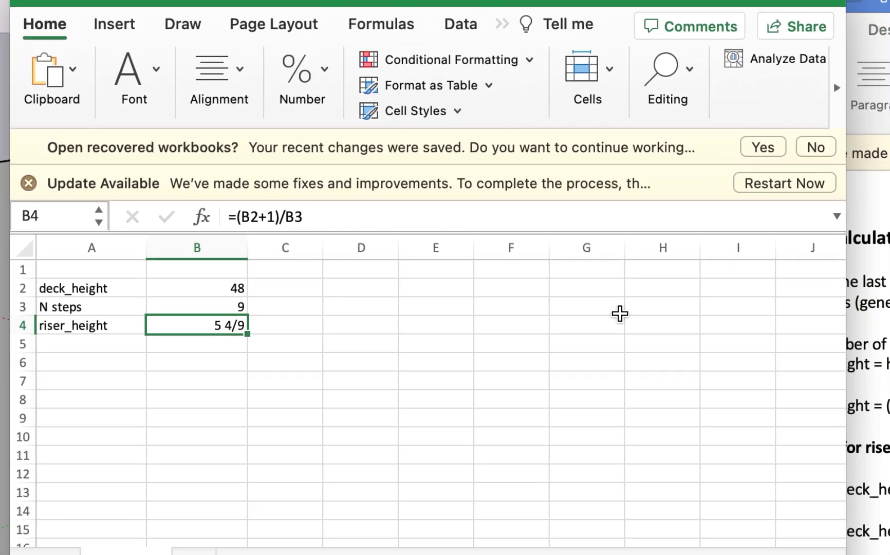
key("Up")
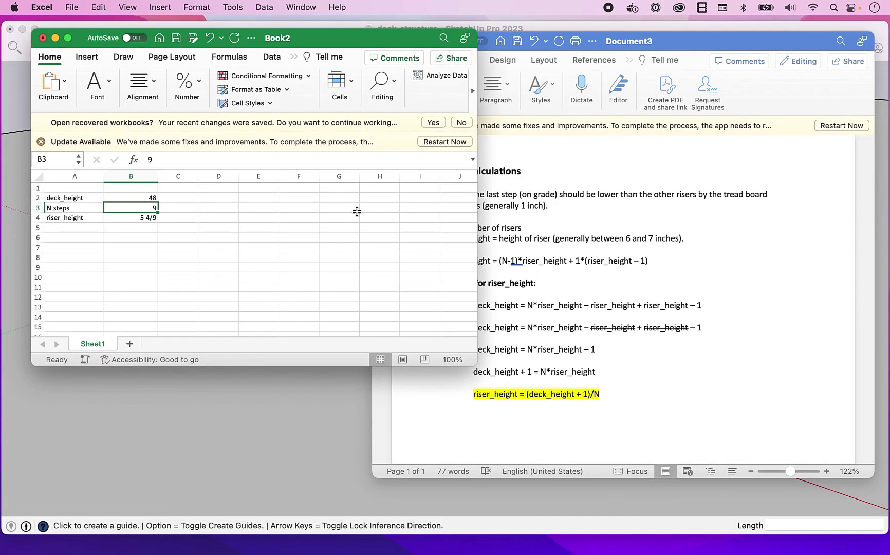
key("super+Tab")
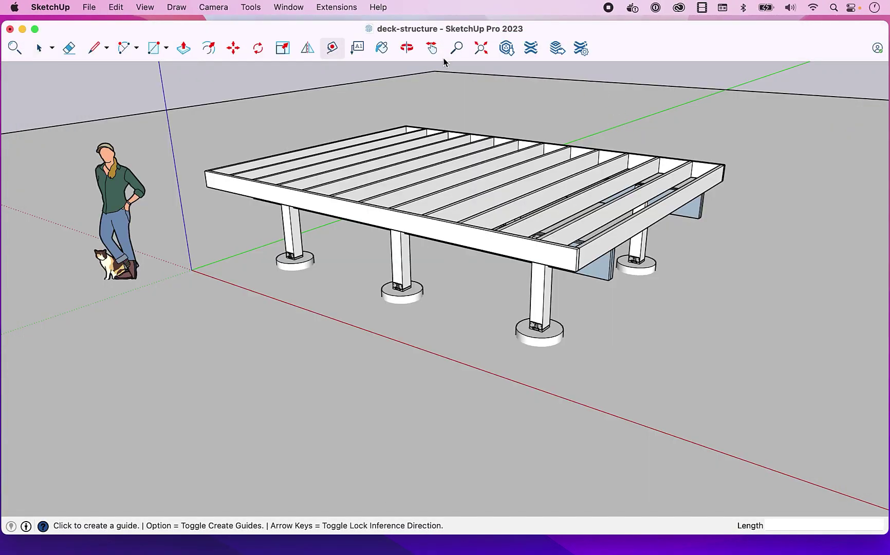
Pull a Tape Measure guide down from the front rim joist's top edge, set at 7"
key("space")
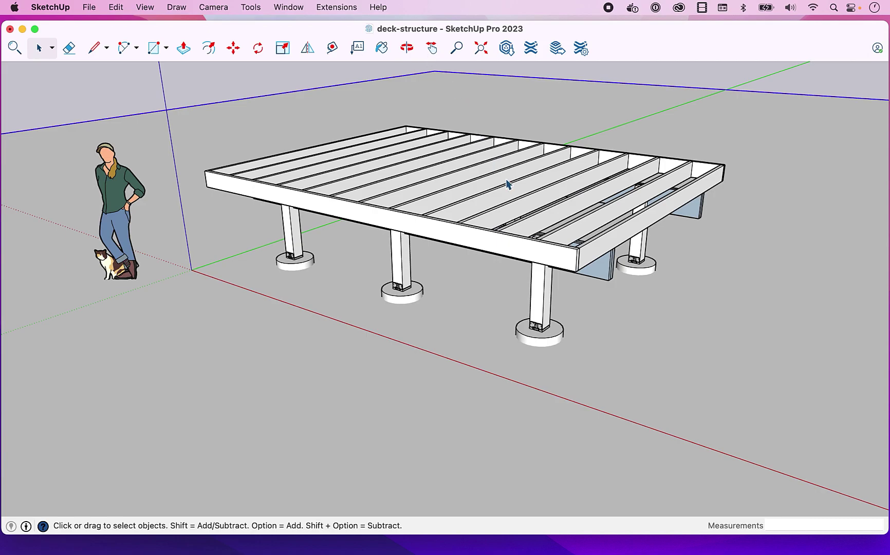
left_click(333, 48)
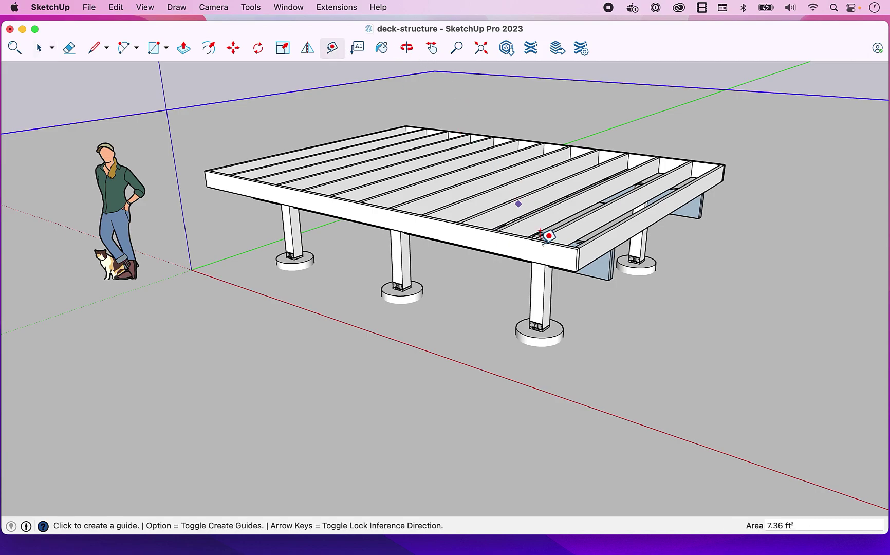
scroll(545, 234, "up", 4)
scroll(545, 233, "up", 1)
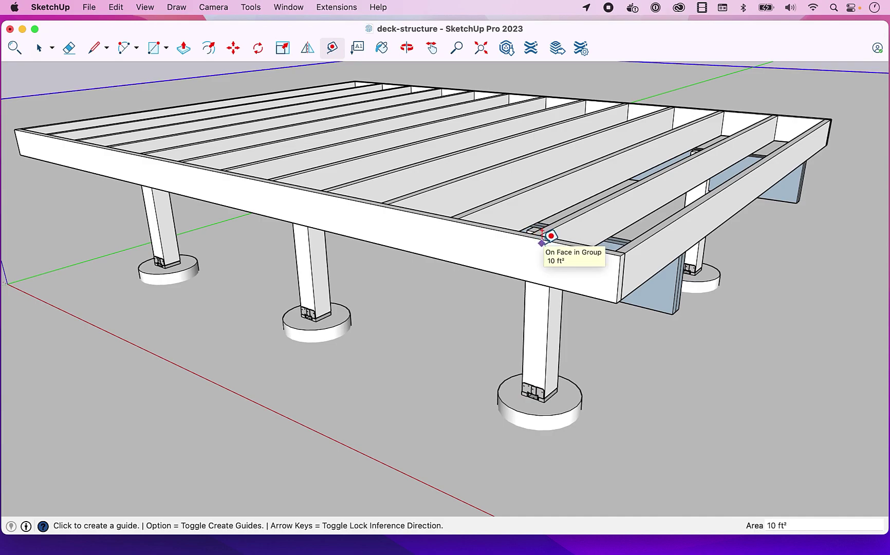
left_click(543, 241)
scroll(544, 237, "up", 4)
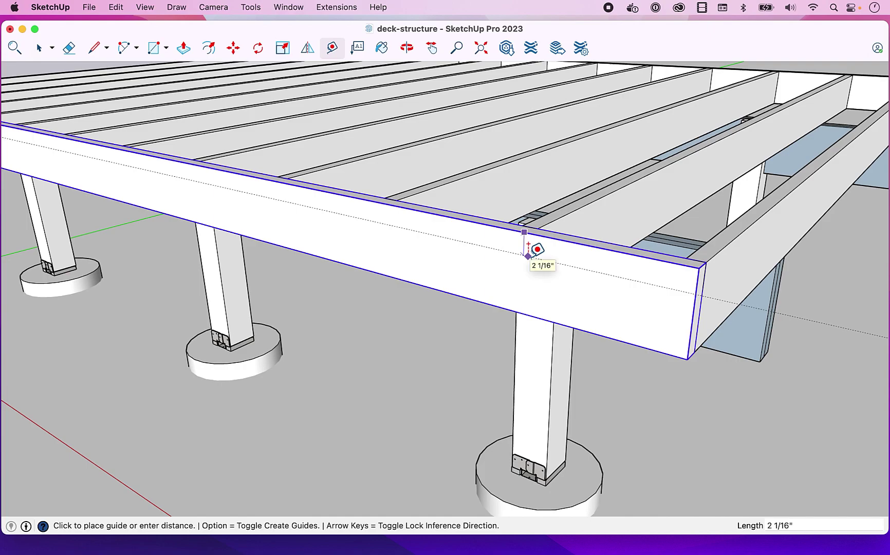
key("Return")
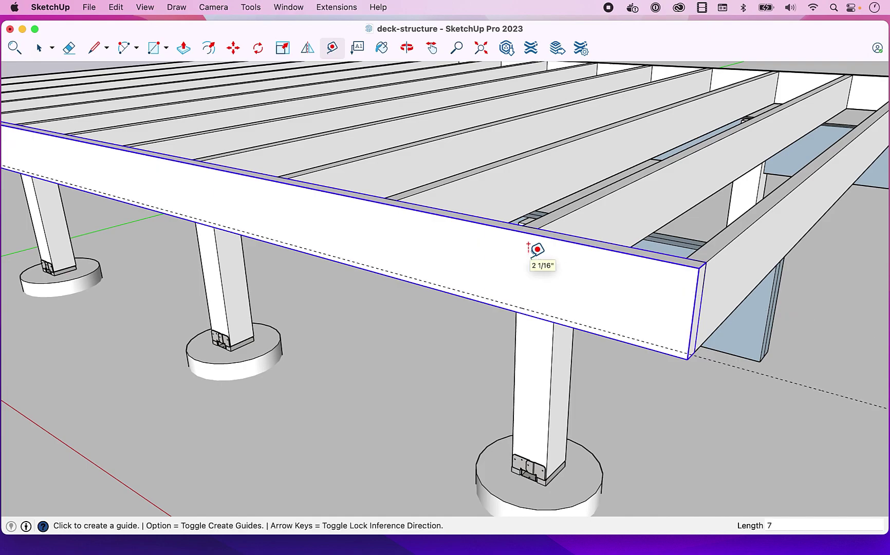
scroll(534, 250, "down", 3)
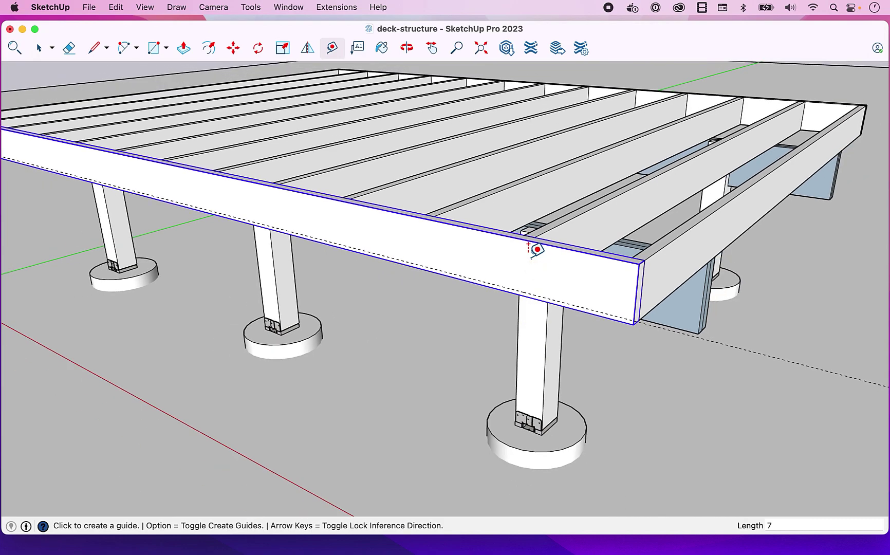
Draw a 36 by 7.5 vertical board face below the rim joist's lower corner and select it
key("r")
left_click(634, 324)
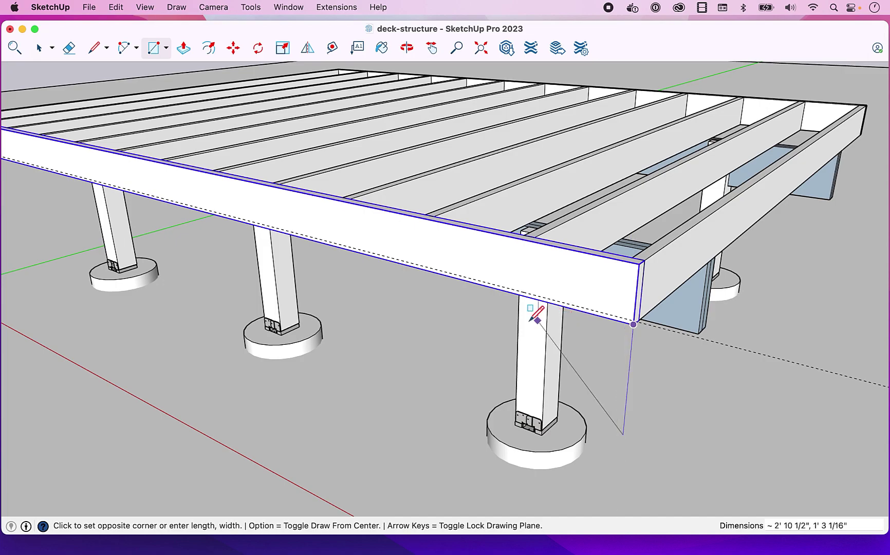
key("Right")
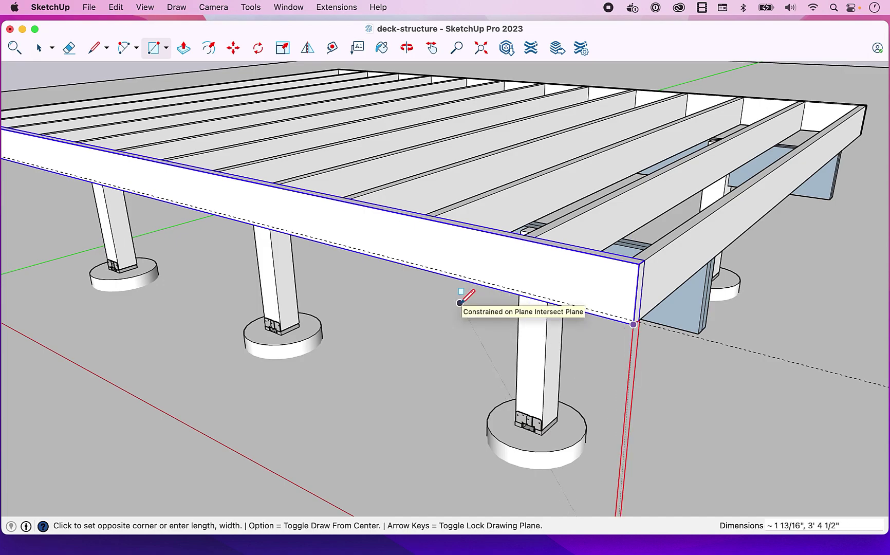
key("Left")
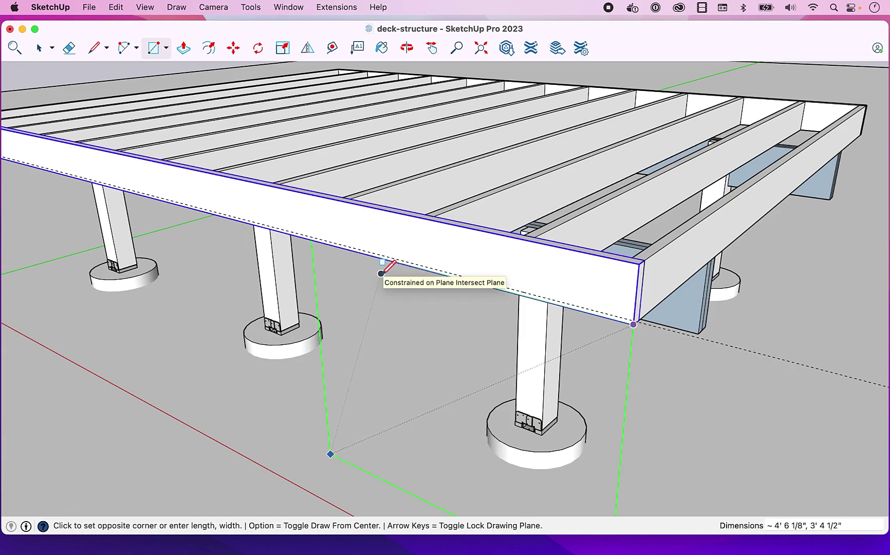
type("7.5,36")
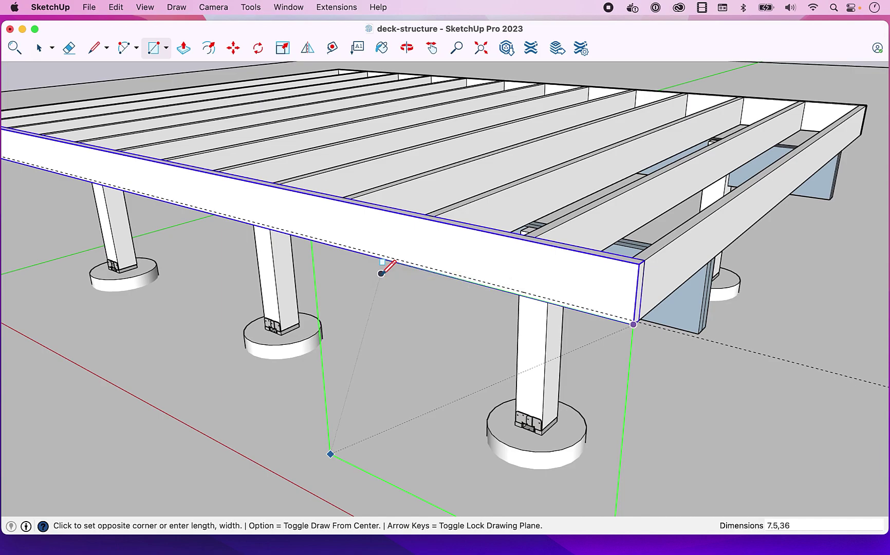
key("Return")
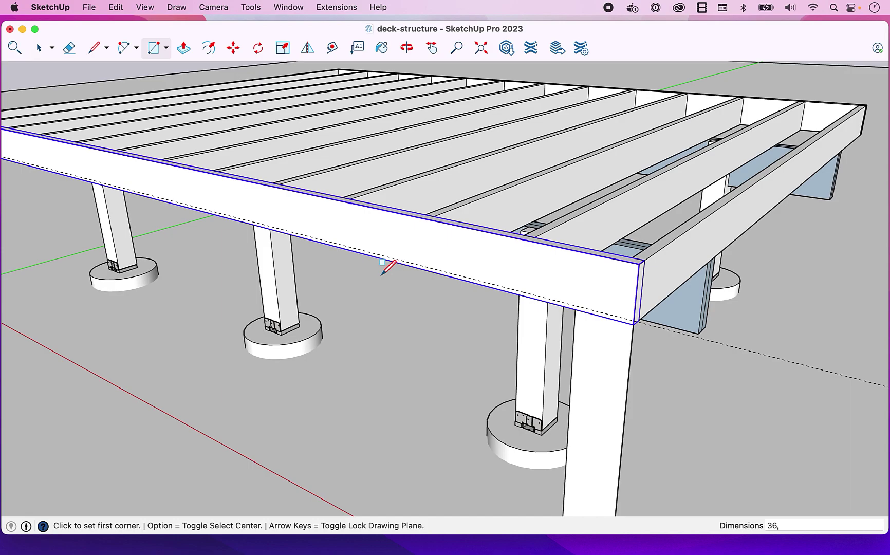
key("Return")
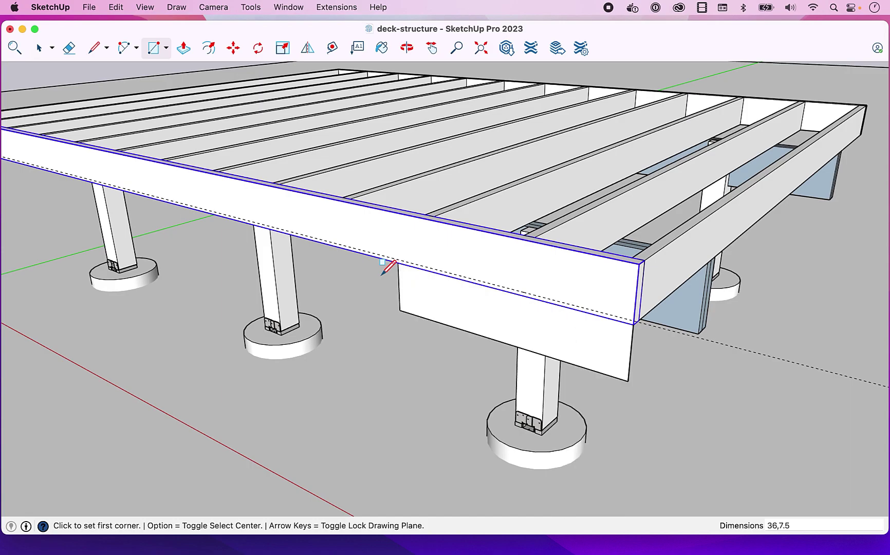
key("space")
left_click(489, 310)
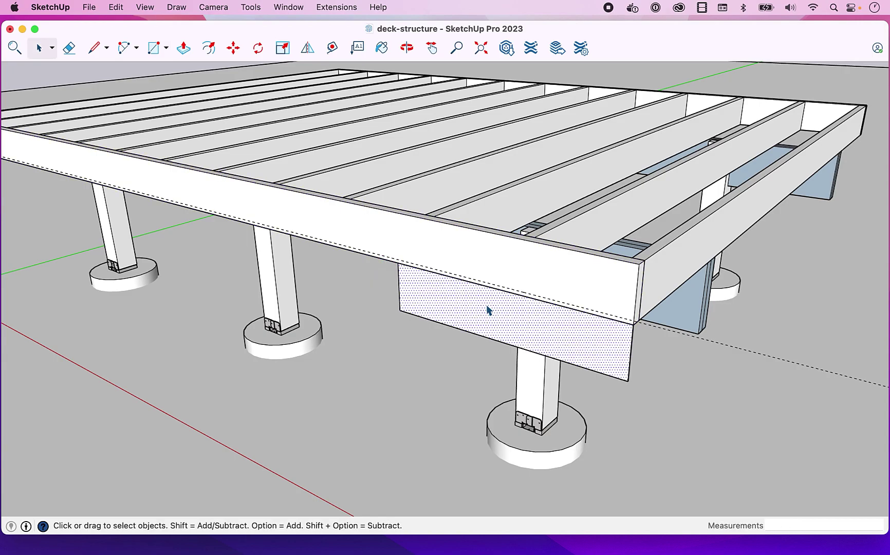
right_click(487, 308)
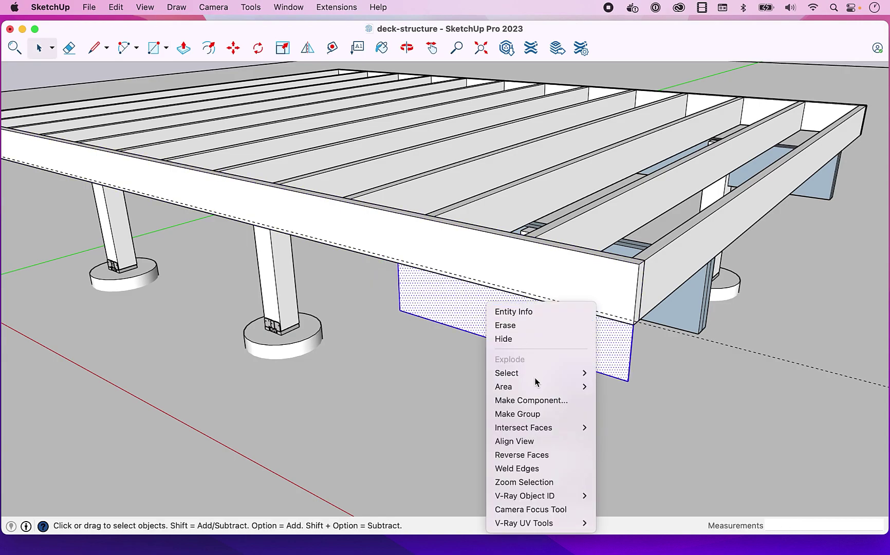
Make the new 36 by 7.5 board face a group
left_click(538, 415)
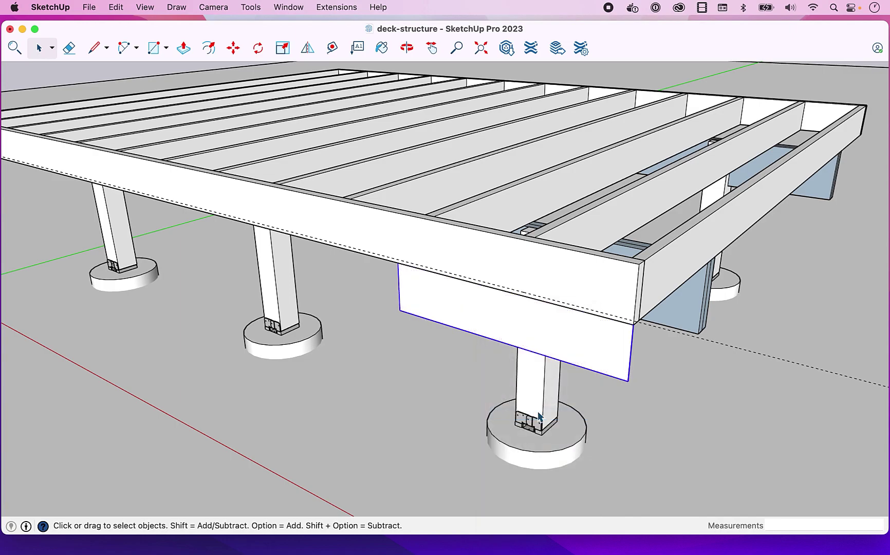
left_click(409, 48)
left_click_drag(583, 294, 290, 303)
Push/Pull the triangular corner bracket's face inside its group to give it thickness
key("space")
double_click(280, 296)
key("p")
left_click(279, 298)
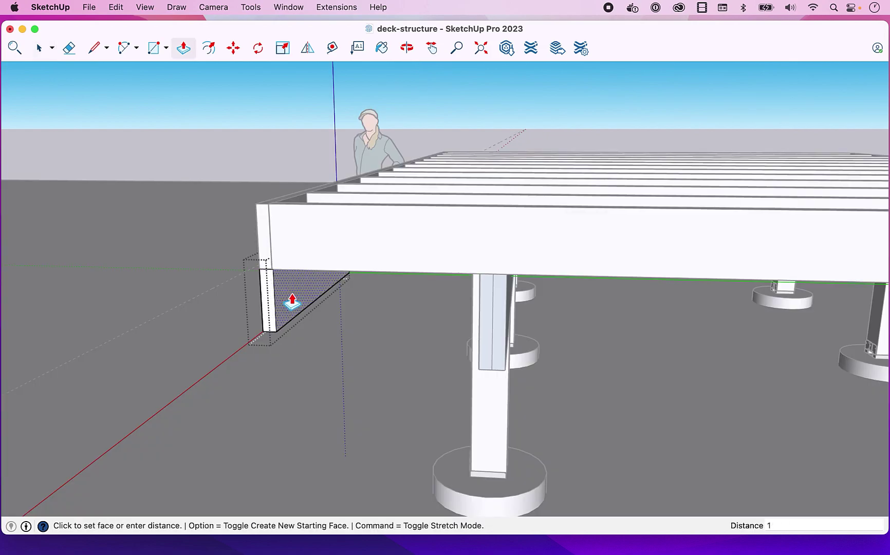
middle_click_drag(293, 303, 241, 214)
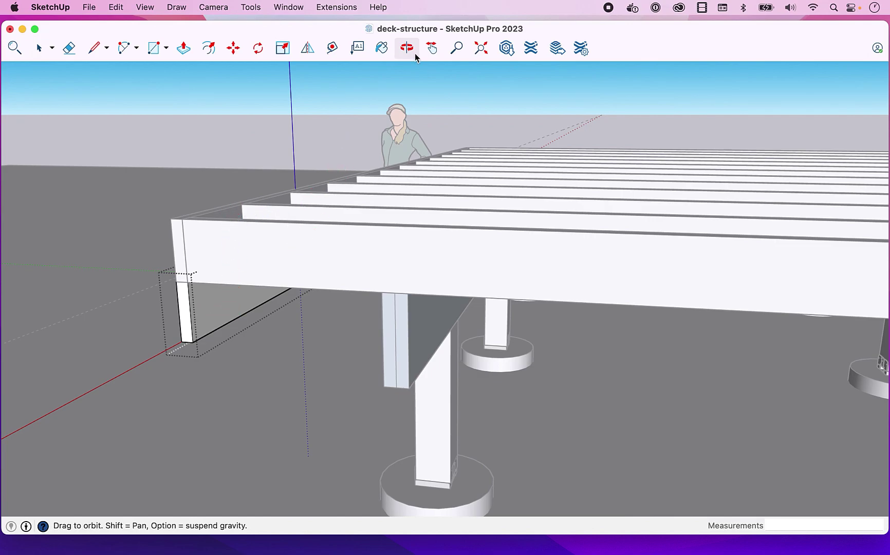
left_click_drag(242, 170, 403, 170)
left_click(433, 53)
scroll(354, 372, "down", 3)
key("space")
left_click(354, 371)
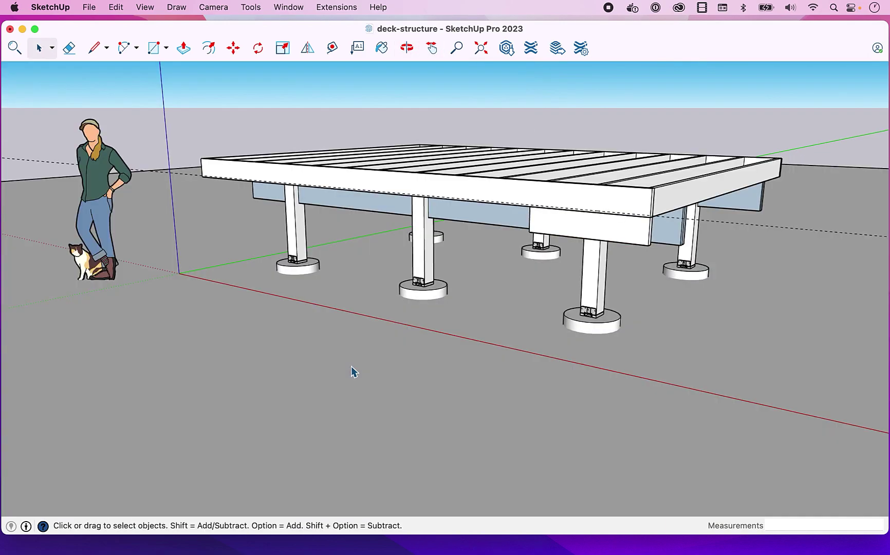
Pan and orbit to look down on the deck
left_click(433, 51)
left_click_drag(433, 204, 414, 189)
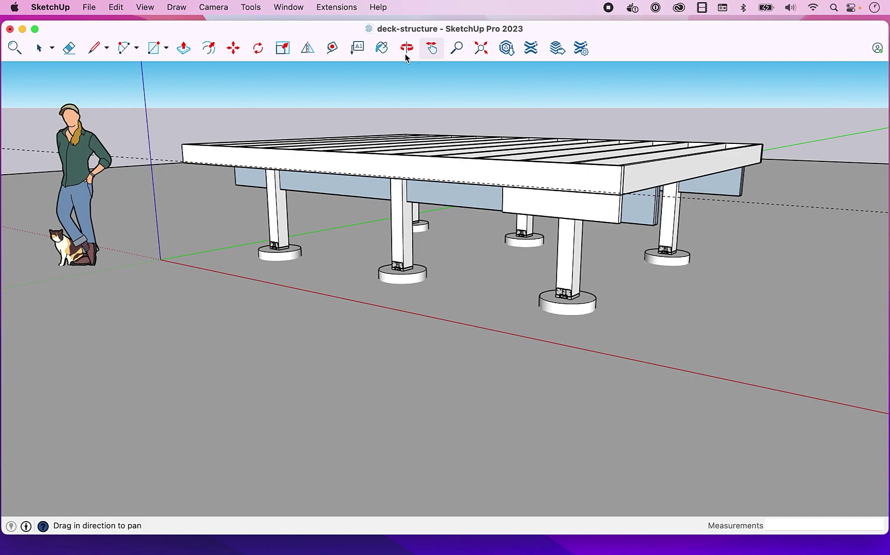
left_click(406, 50)
left_click_drag(273, 244, 296, 268)
left_click_drag(652, 308, 652, 325)
Draw a large vertical rectangle from the beam corner out past the deck
key("r")
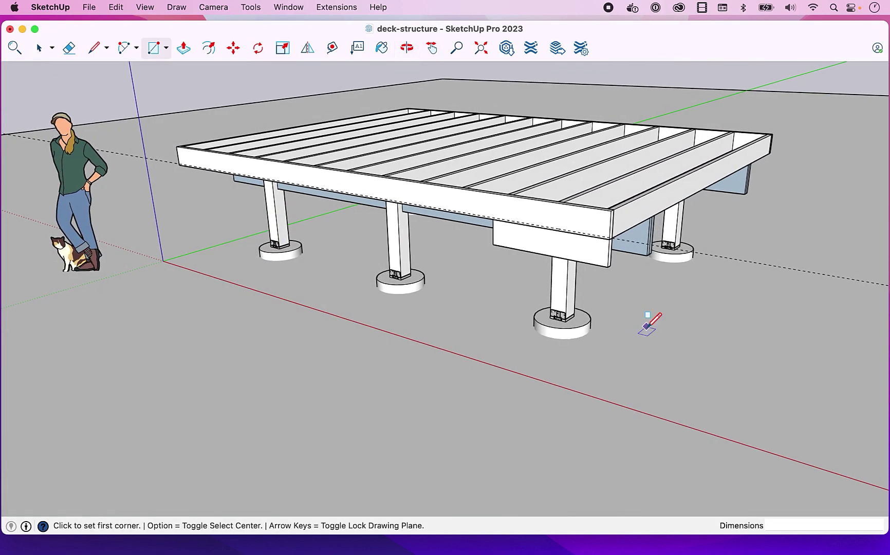
scroll(618, 238, "up", 3)
scroll(617, 242, "up", 4)
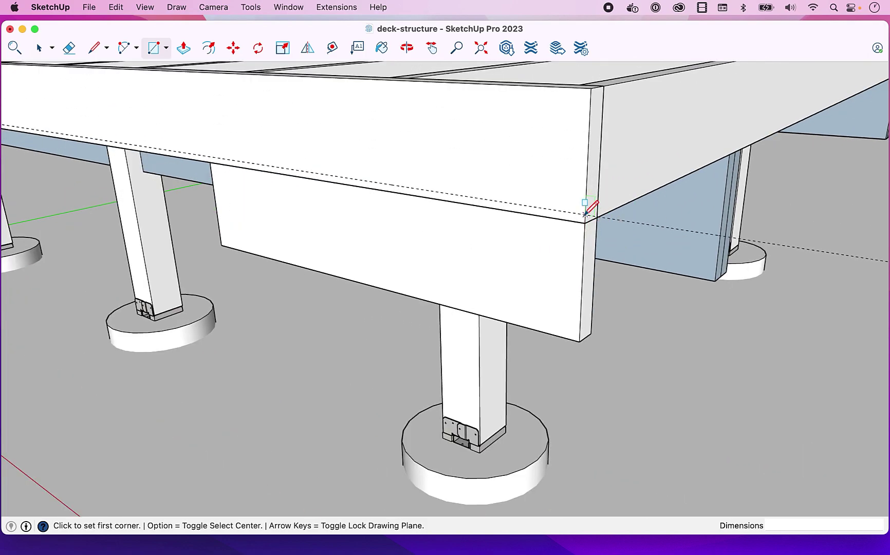
left_click(586, 214)
key("Escape")
left_click(585, 214)
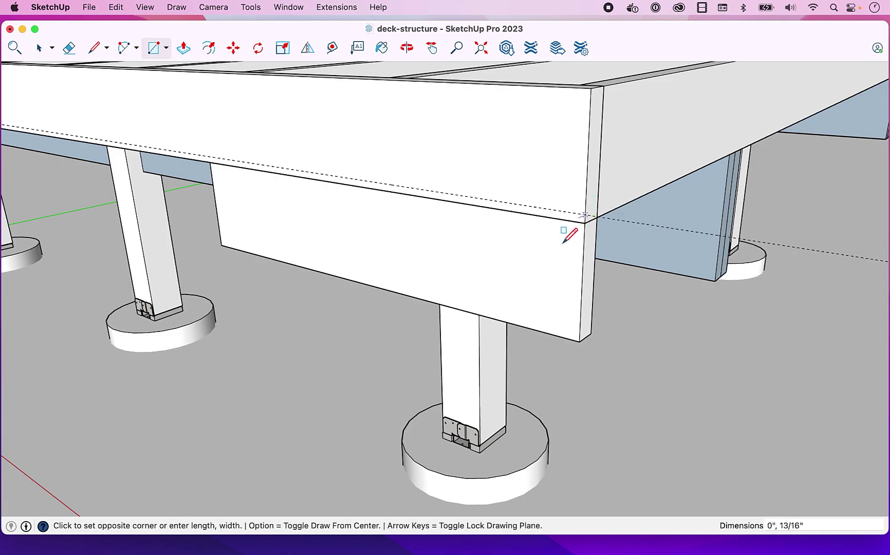
scroll(492, 325, "down", 8)
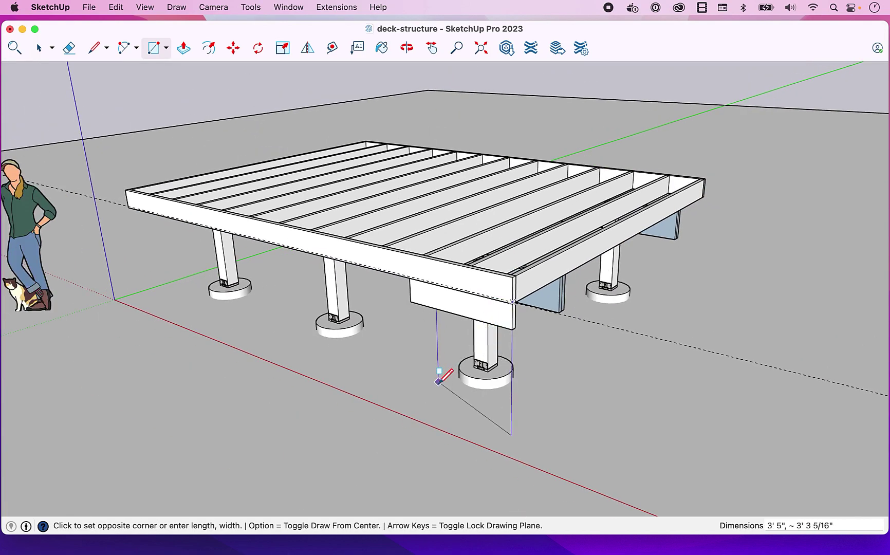
key("Right")
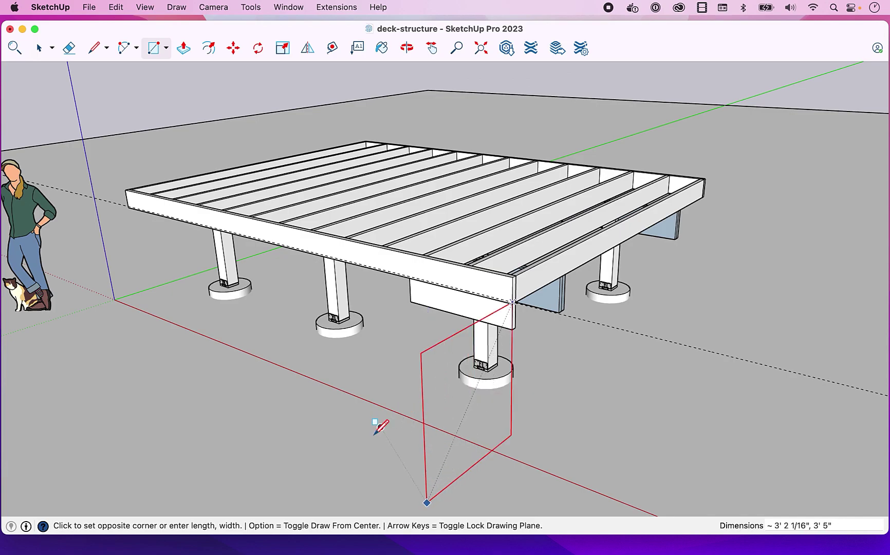
scroll(364, 441, "down", 3)
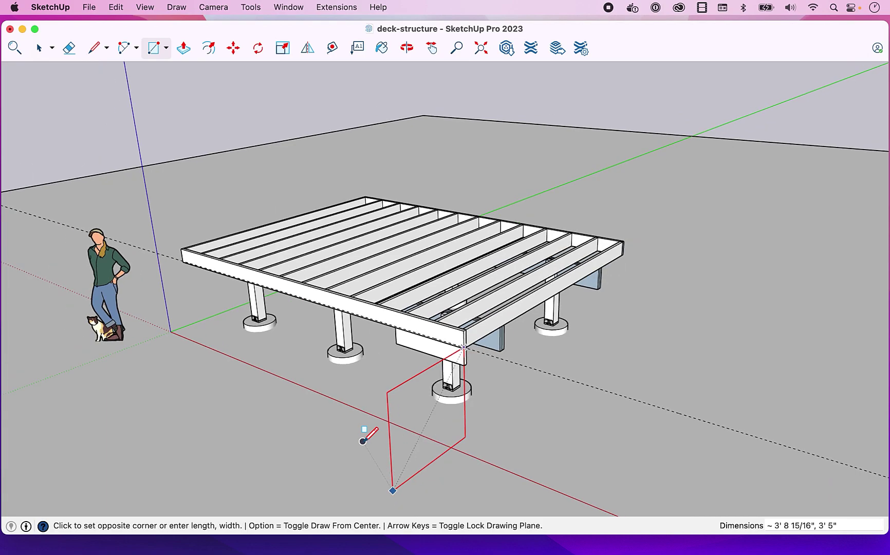
left_click(330, 460)
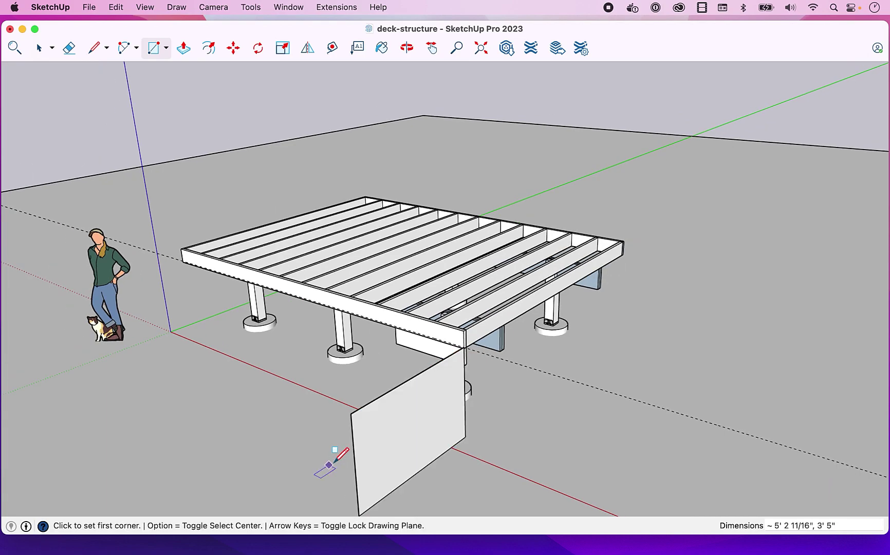
Pan and orbit to face the new panel, then select it
left_click(431, 48)
left_click_drag(423, 304, 491, 196)
left_click(406, 48)
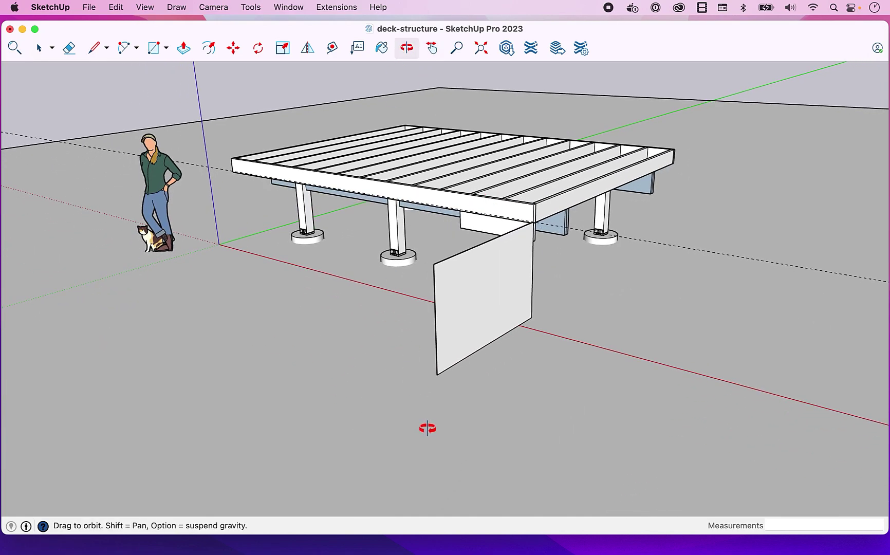
left_click_drag(423, 426, 422, 334)
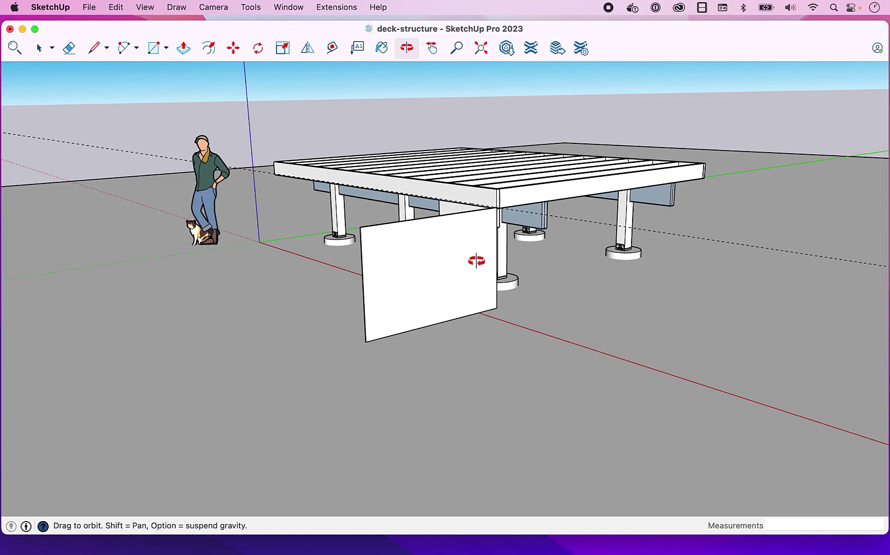
scroll(476, 261, "up", 5)
left_click_drag(551, 310, 538, 321)
scroll(499, 229, "up", 2)
key("space")
left_click(391, 255)
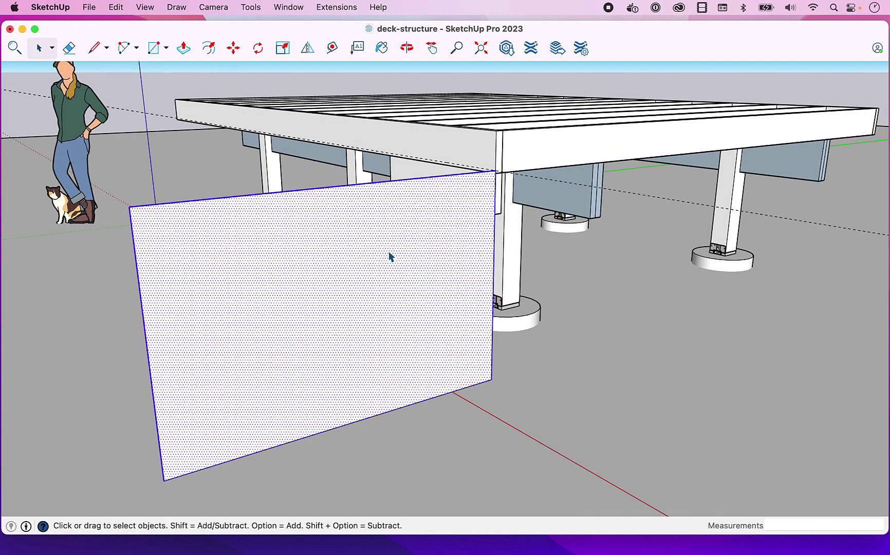
Make the large vertical panel face a group
right_click(390, 255)
left_click(439, 360)
scroll(494, 177, "up", 3)
Draw a 10 by 7 rectangle at the panel's top corner against the rim joist
key("r")
left_click(363, 245)
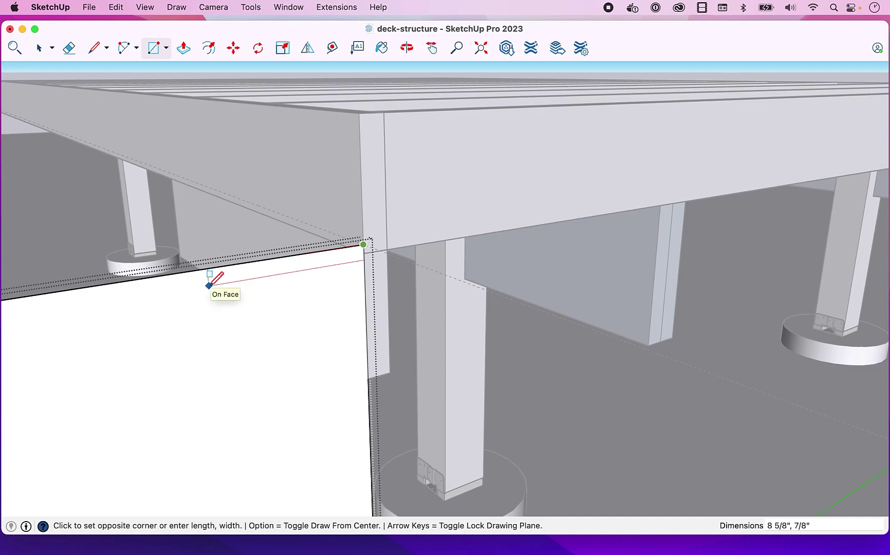
type("10,7")
key("Return")
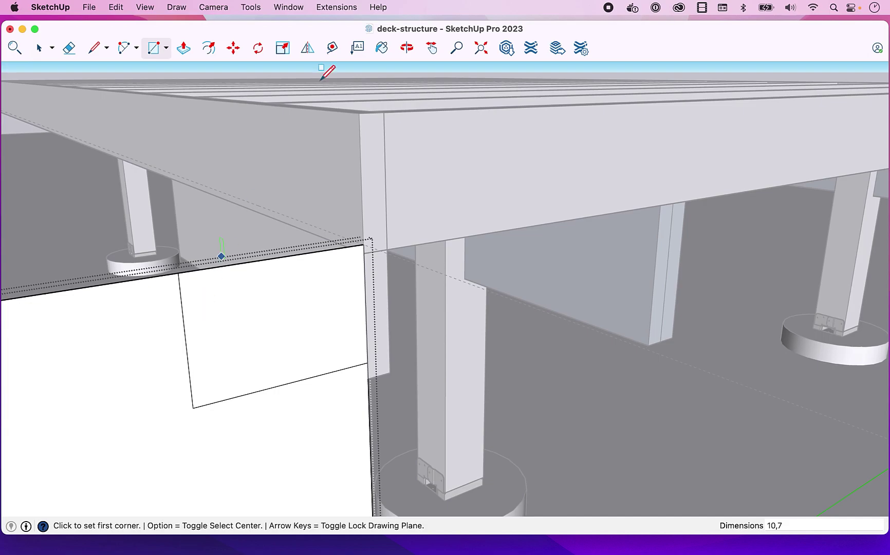
Verify the rectangle's 7-inch height with the Tape Measure
left_click(333, 48)
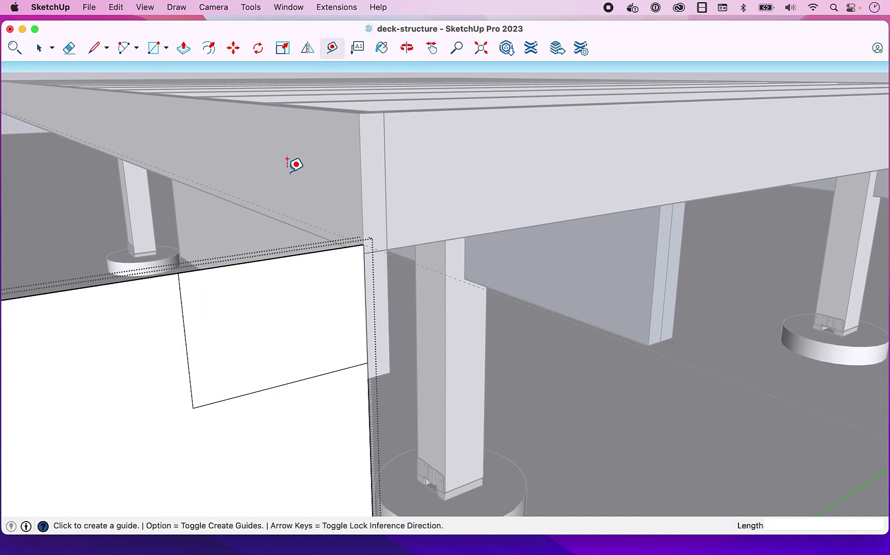
left_click(180, 317)
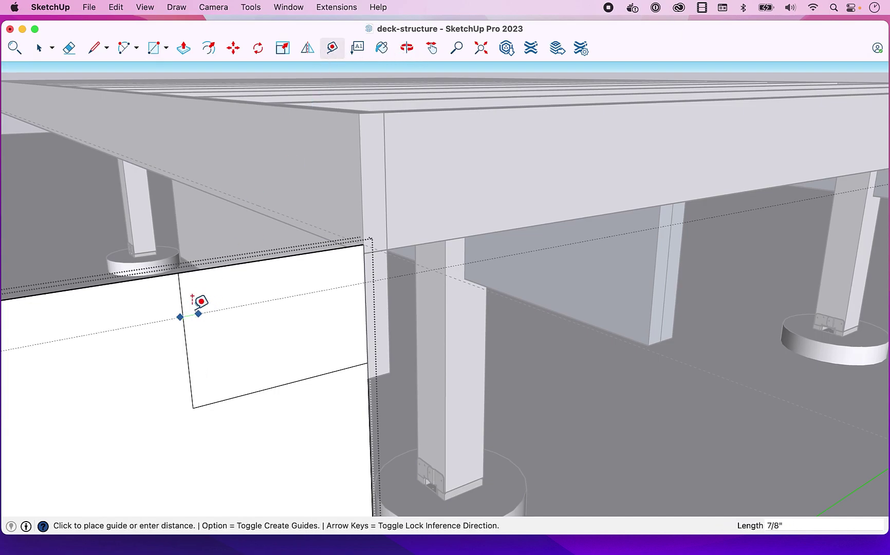
key("Escape")
left_click(182, 302)
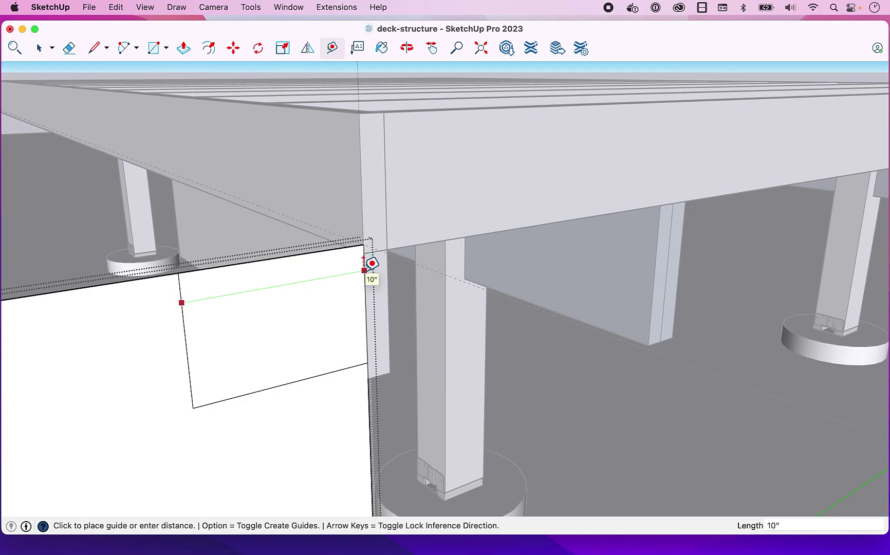
key("Escape")
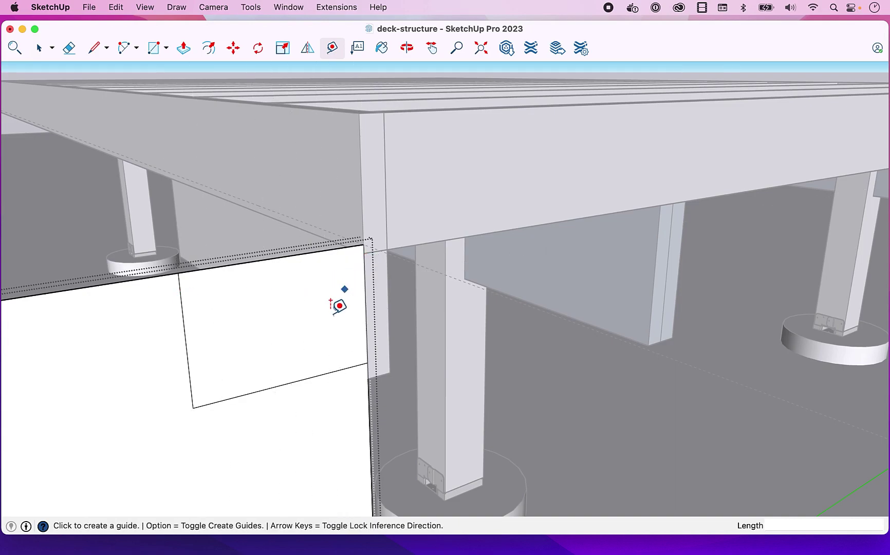
left_click(287, 384)
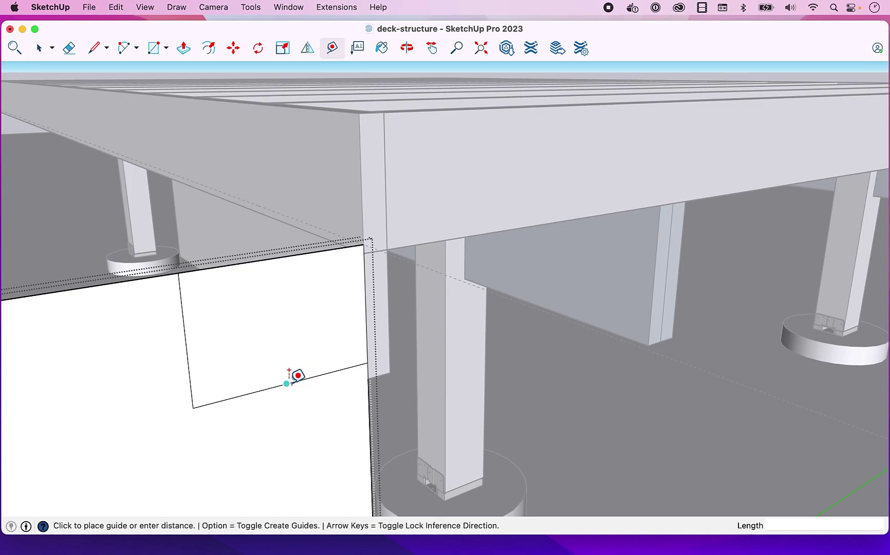
left_click(281, 245)
Select the 10 by 7 rectangle and reframe the view around the stringer panel
key("space")
double_click(284, 337)
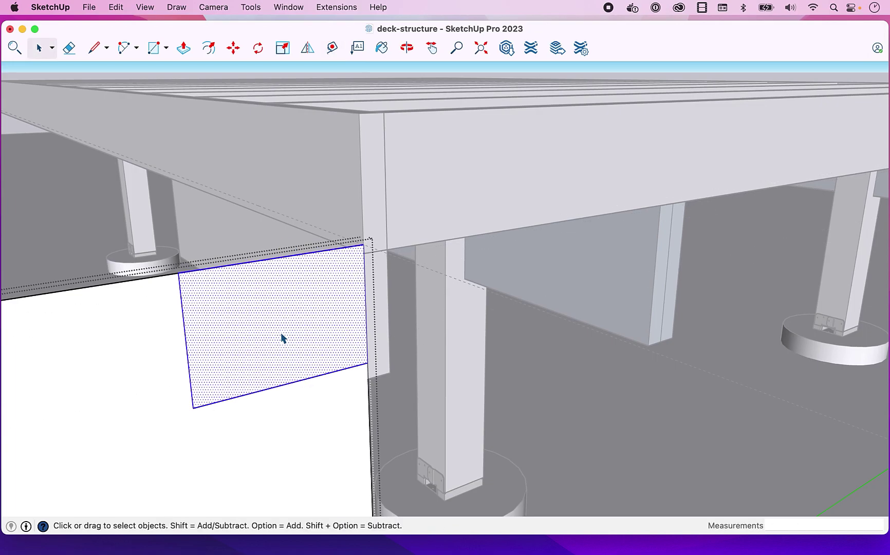
right_click(281, 336)
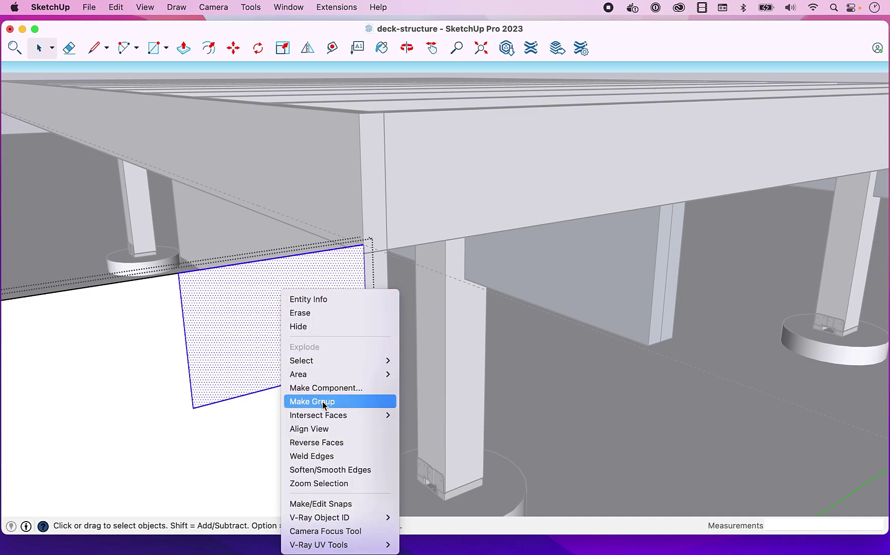
left_click(461, 265)
scroll(467, 260, "down", 3)
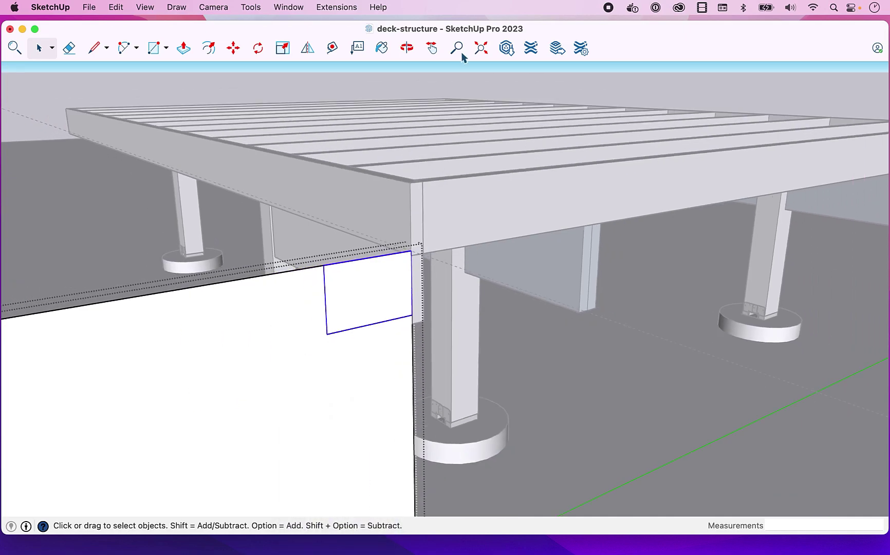
left_click(432, 49)
left_click_drag(374, 319, 459, 264)
scroll(460, 266, "down", 3)
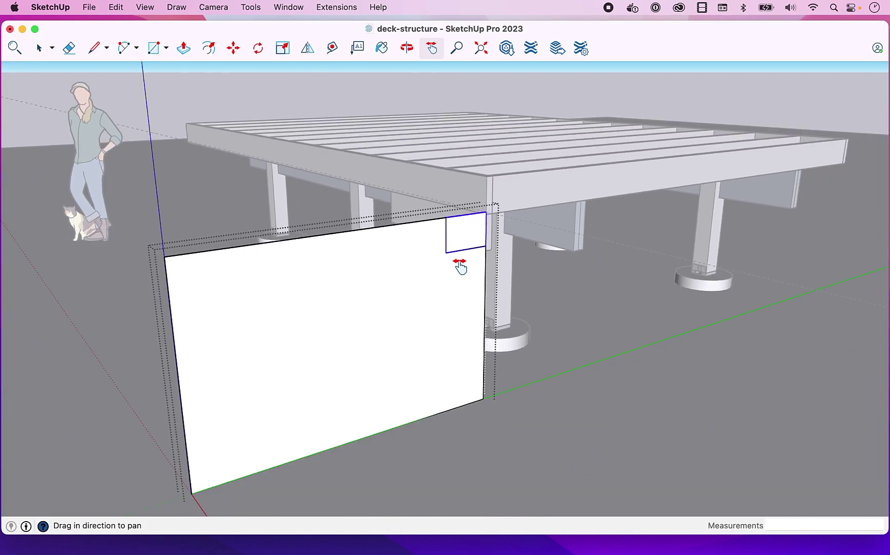
left_click(407, 47)
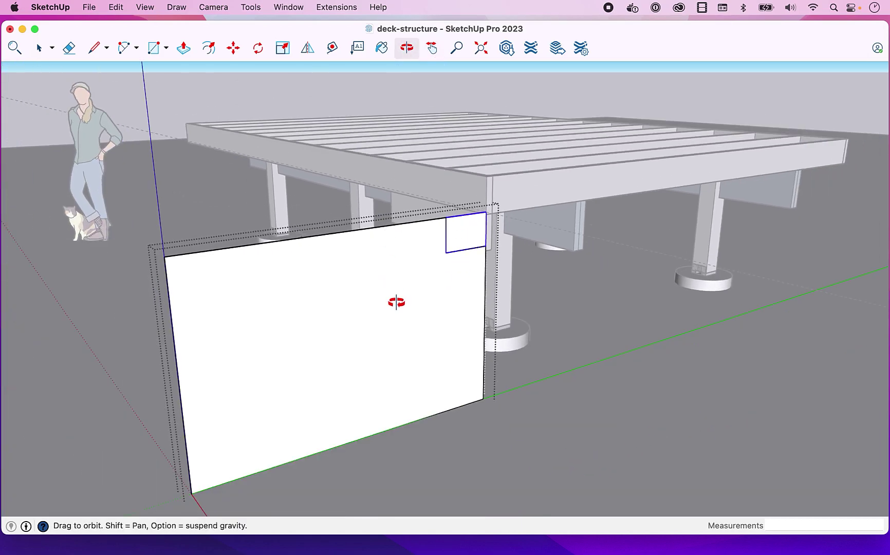
left_click_drag(395, 302, 368, 261)
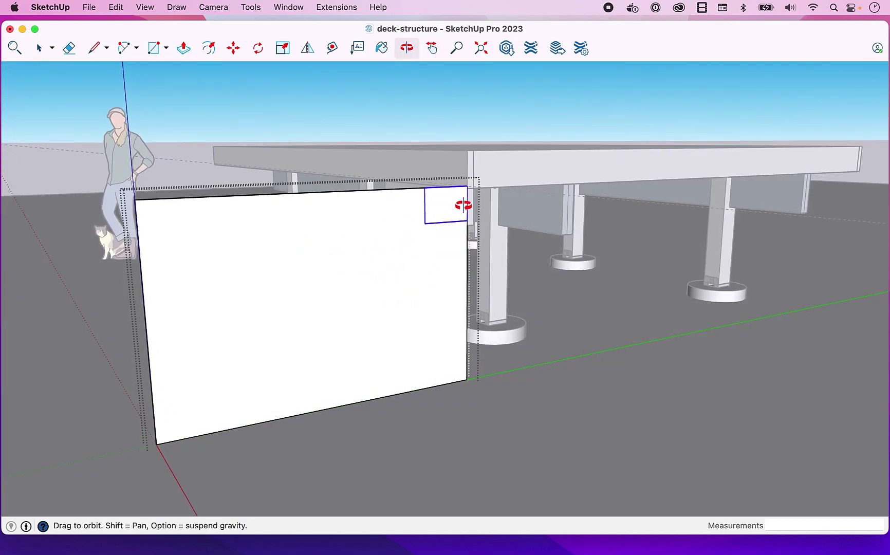
scroll(464, 205, "up", 5)
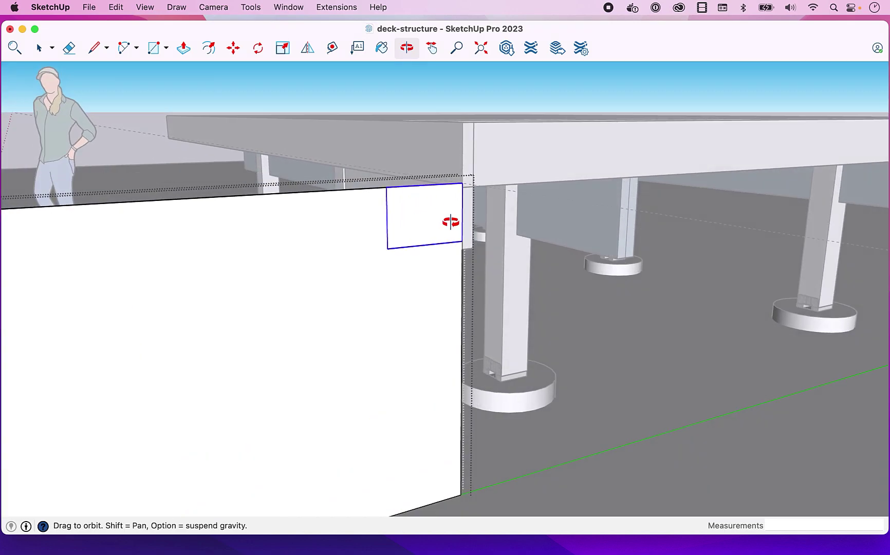
left_click_drag(450, 224, 449, 230)
key("space")
Copy the rectangle to its lower corner and array it 5 times diagonally down the panel
key("m")
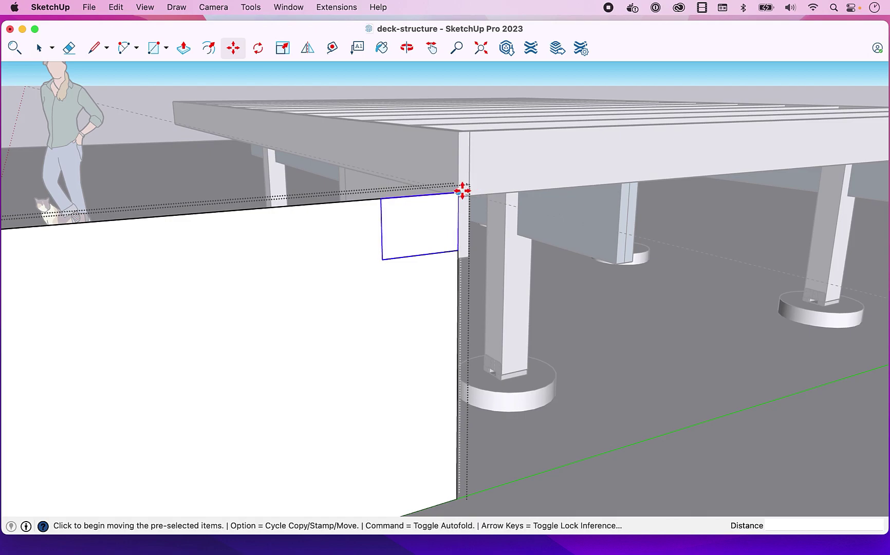
scroll(461, 191, "up", 4)
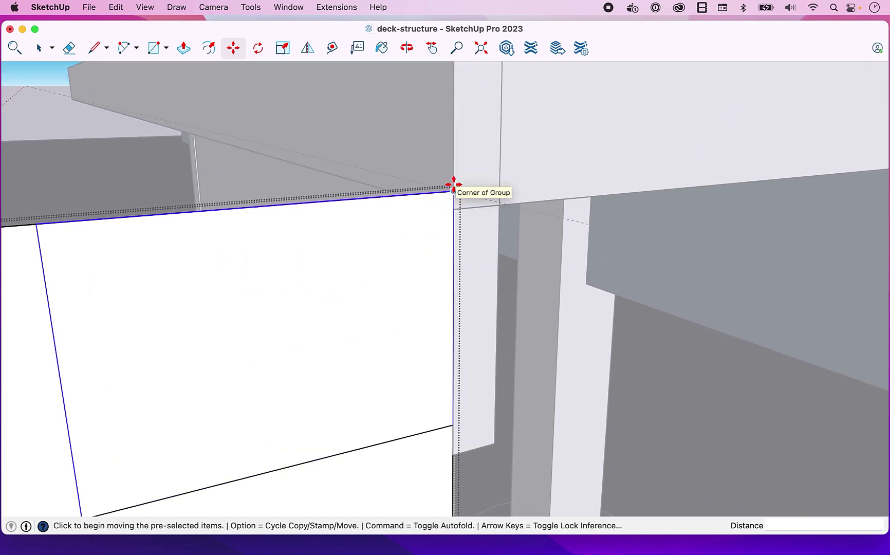
left_click(453, 191)
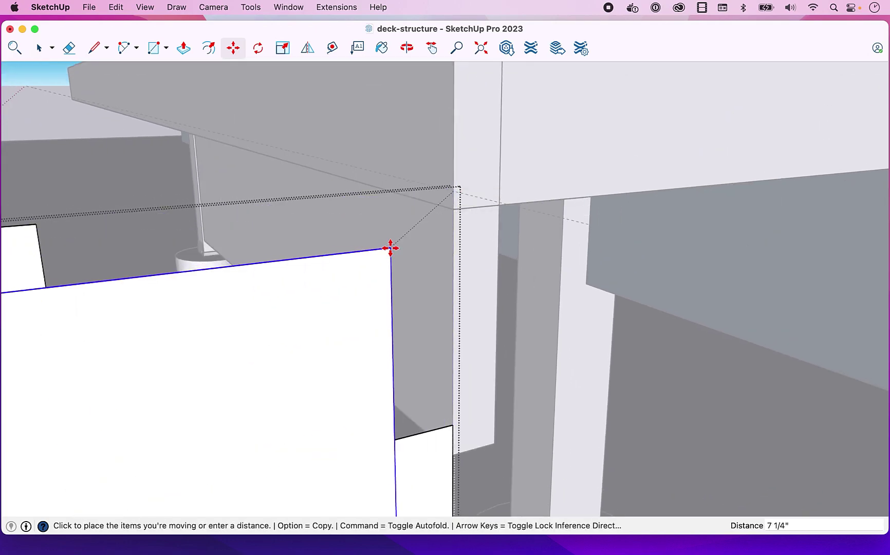
scroll(390, 249, "down", 3)
scroll(391, 249, "down", 4)
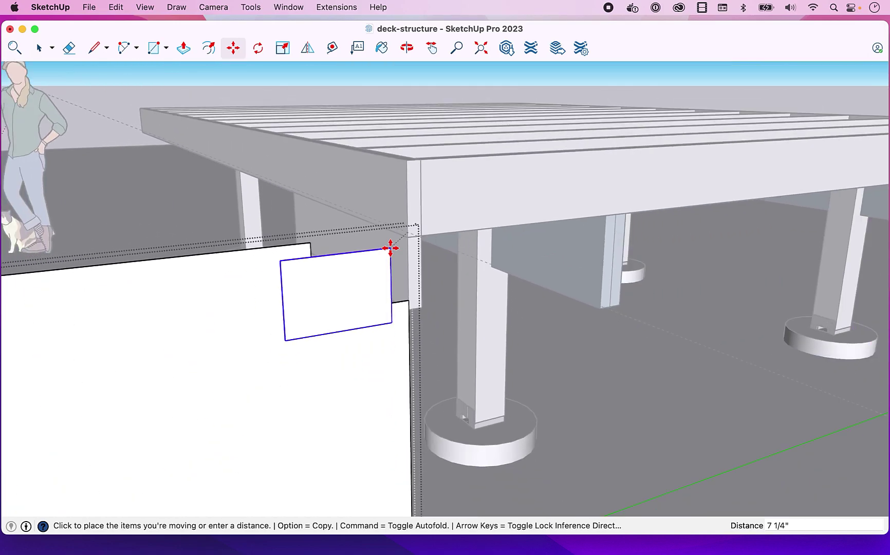
key("alt")
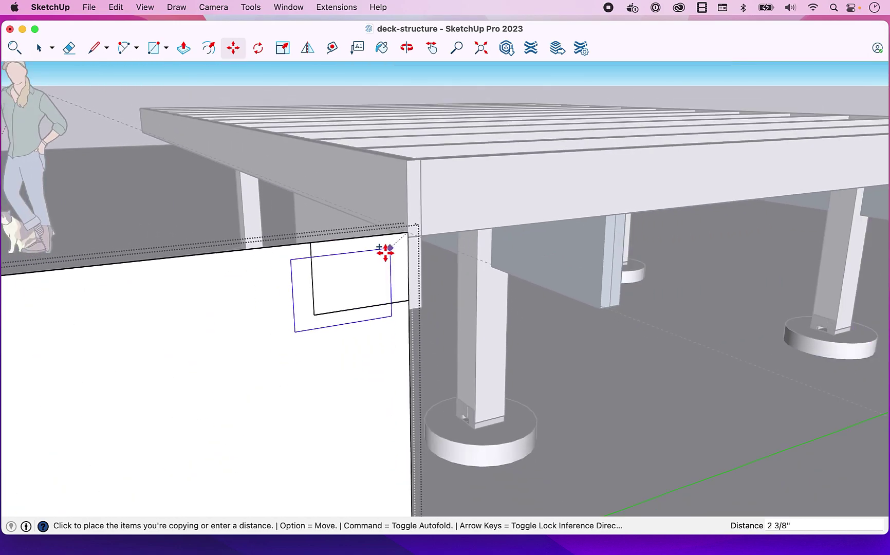
left_click(317, 315)
scroll(317, 315, "down", 8)
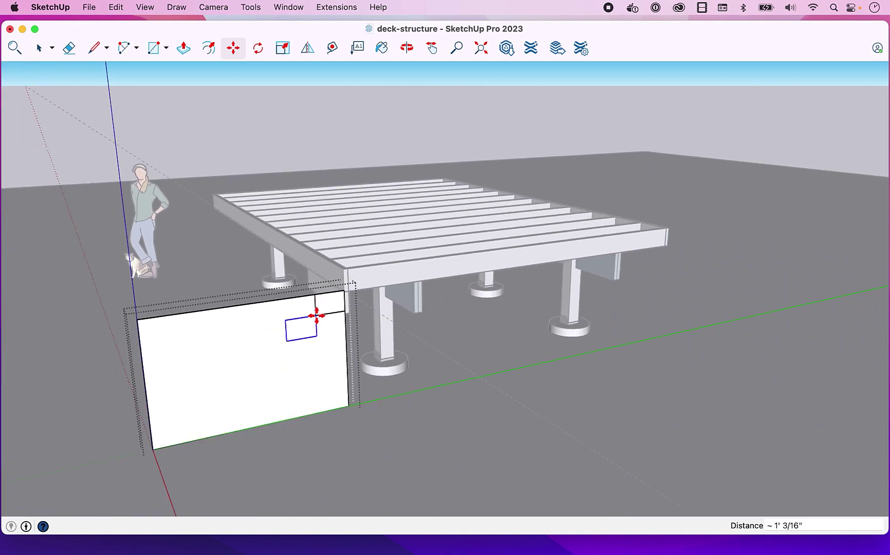
key("Return")
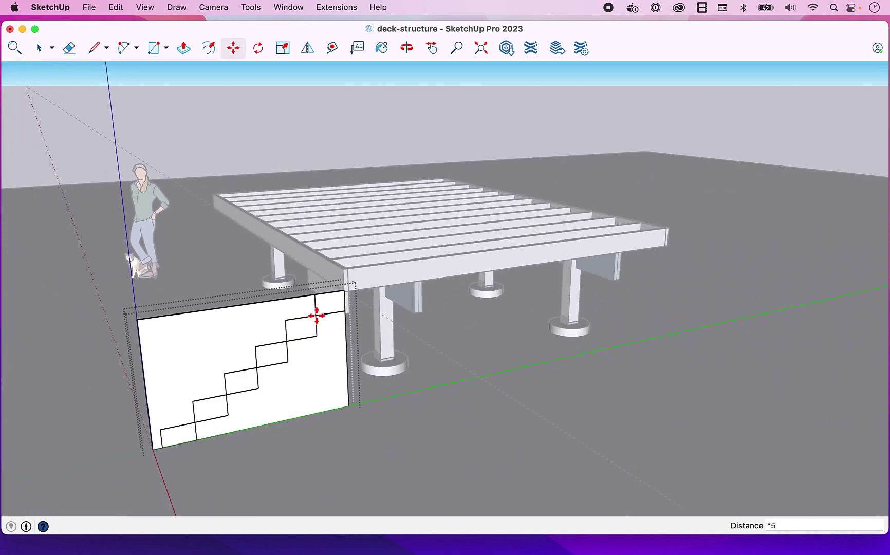
Pan and orbit to face the stepped stair profile
left_click(432, 52)
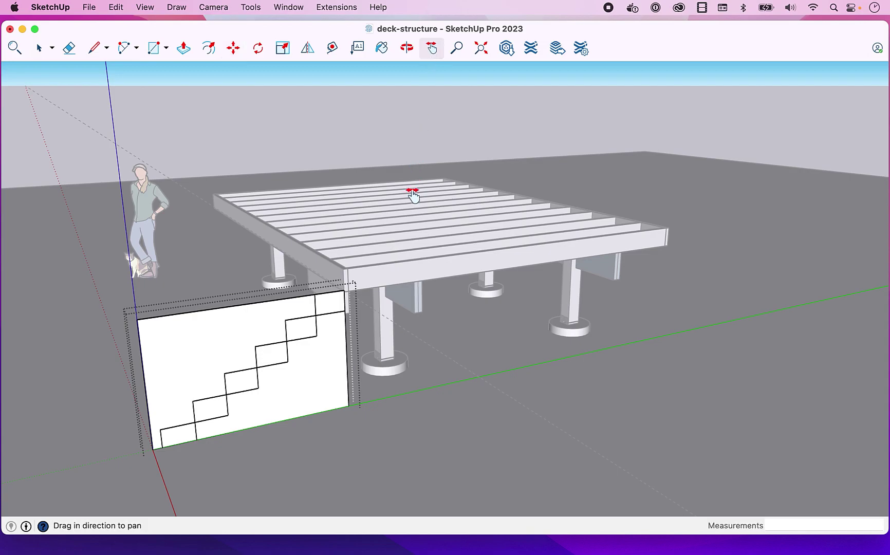
left_click_drag(412, 197, 545, 132)
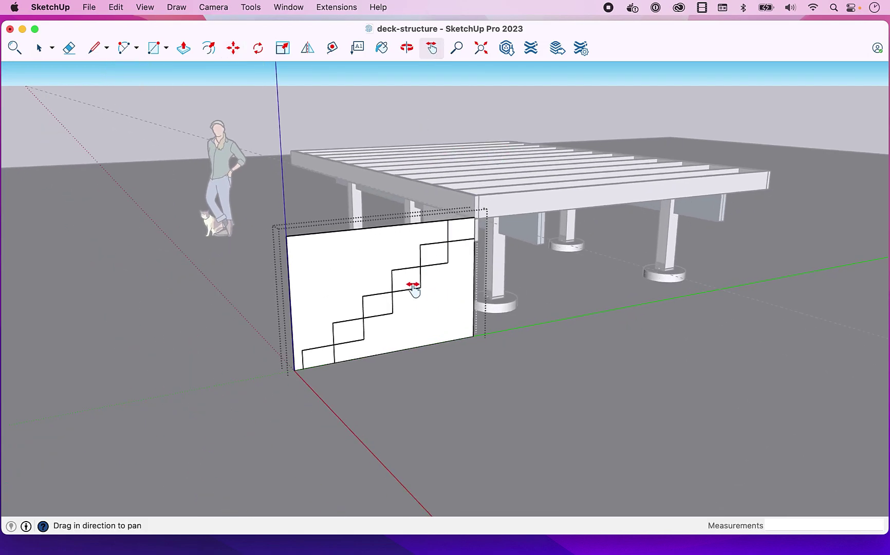
left_click(407, 49)
left_click_drag(313, 288, 280, 341)
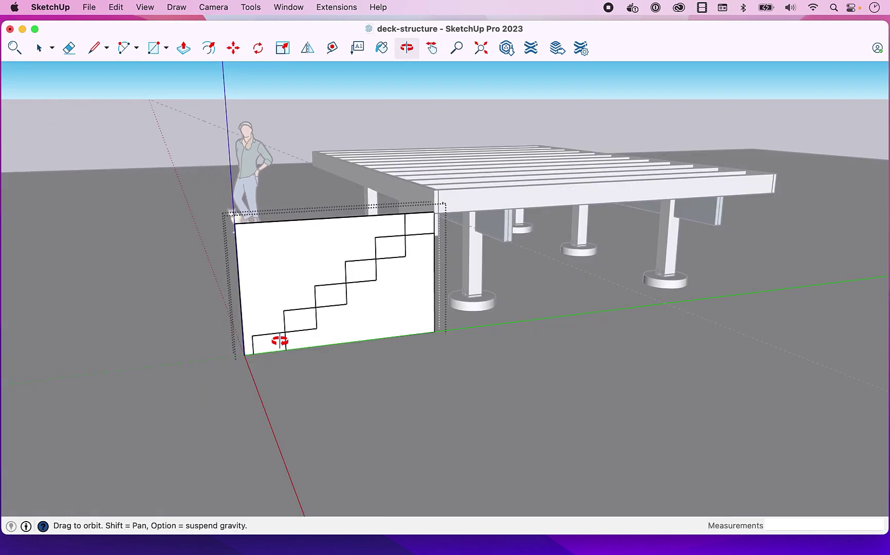
scroll(280, 341, "up", 5)
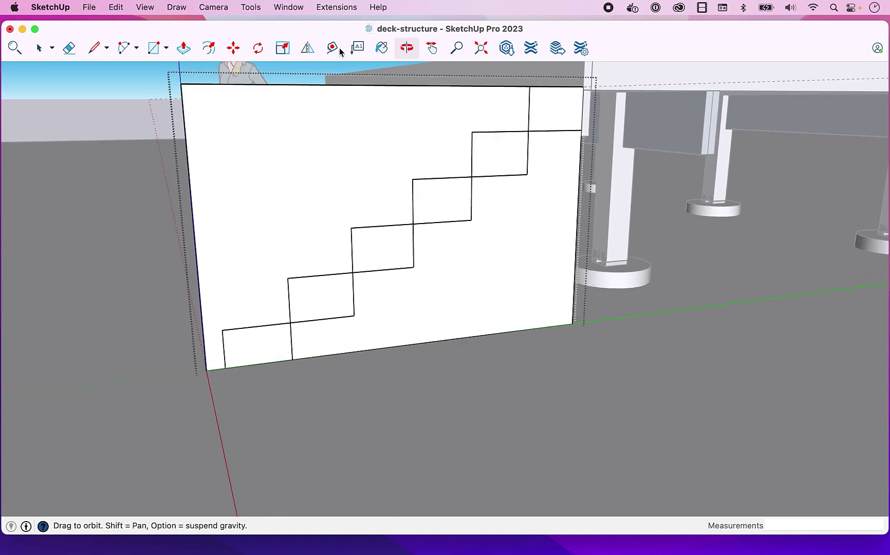
Draw a 10" line along the lowest step's bottom edge to close the outline
left_click(332, 48)
left_click(247, 328)
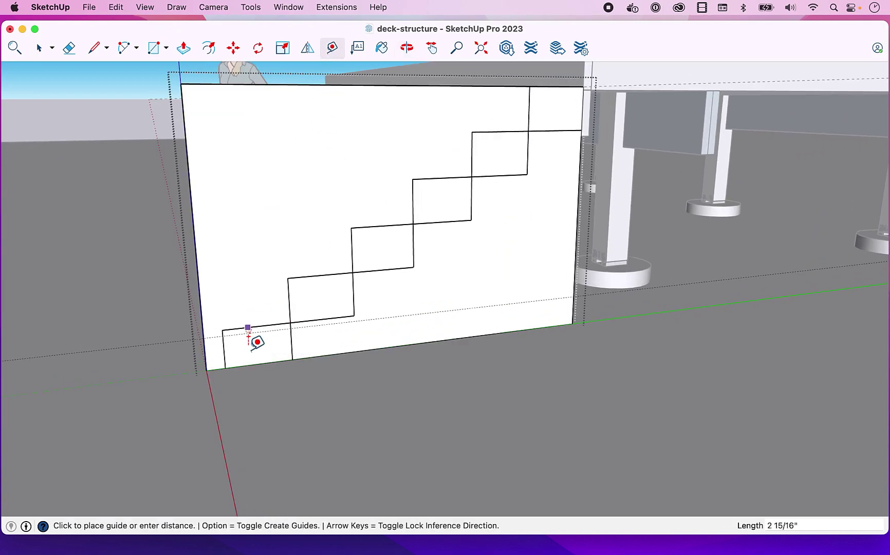
left_click(248, 355)
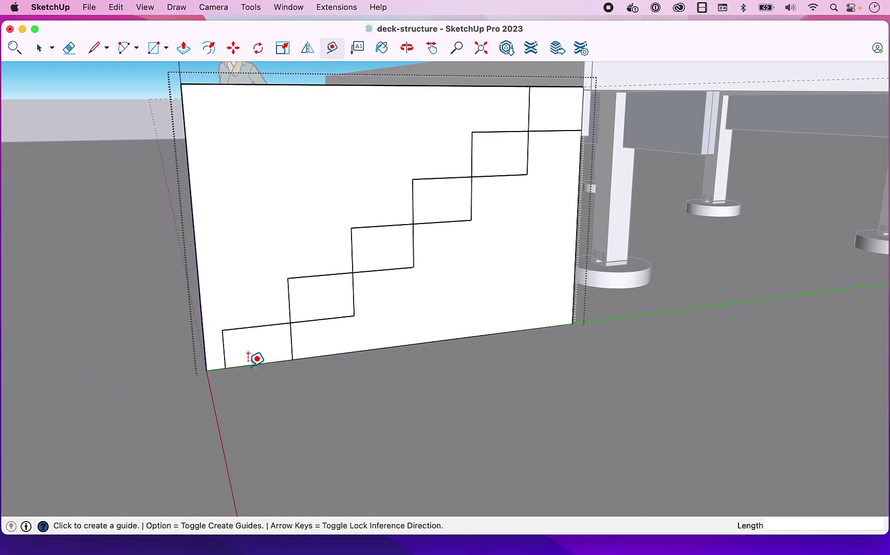
key("l")
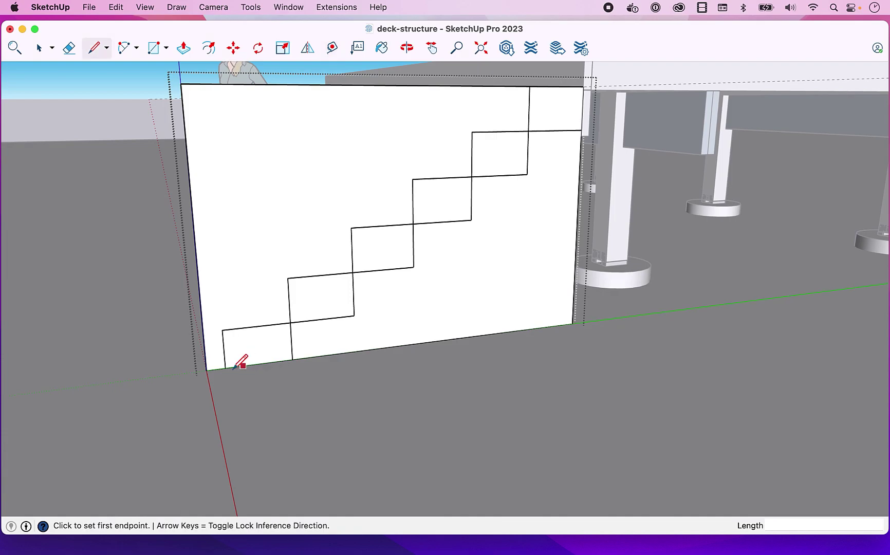
left_click(239, 366)
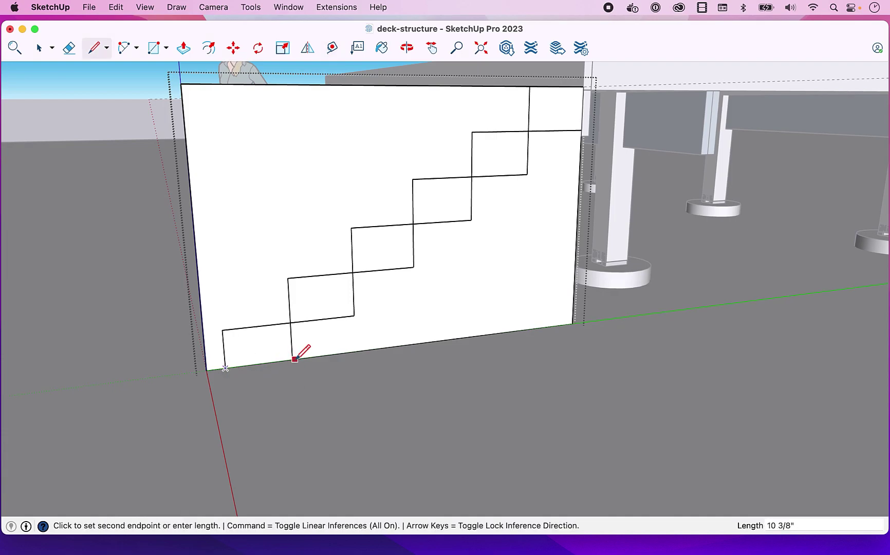
key("Escape")
scroll(433, 196, "up", 5)
left_click(431, 203)
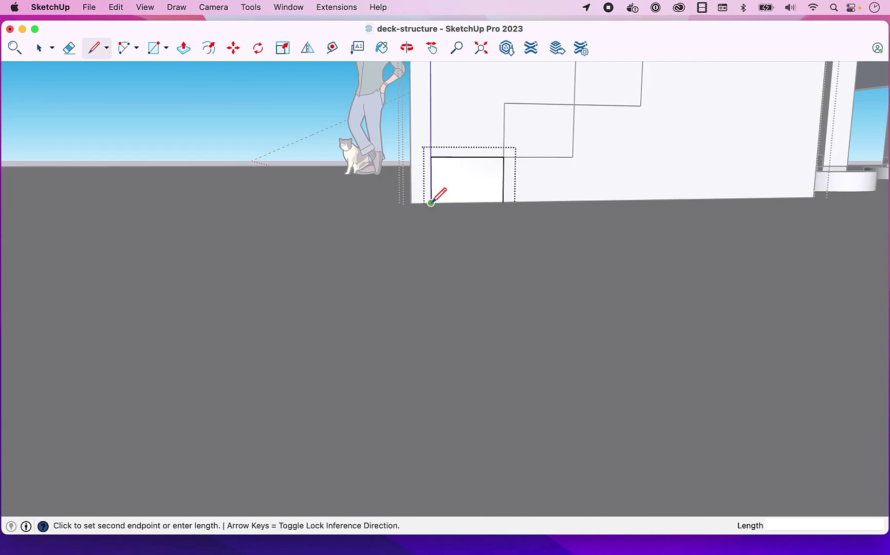
left_click(504, 202)
key("space")
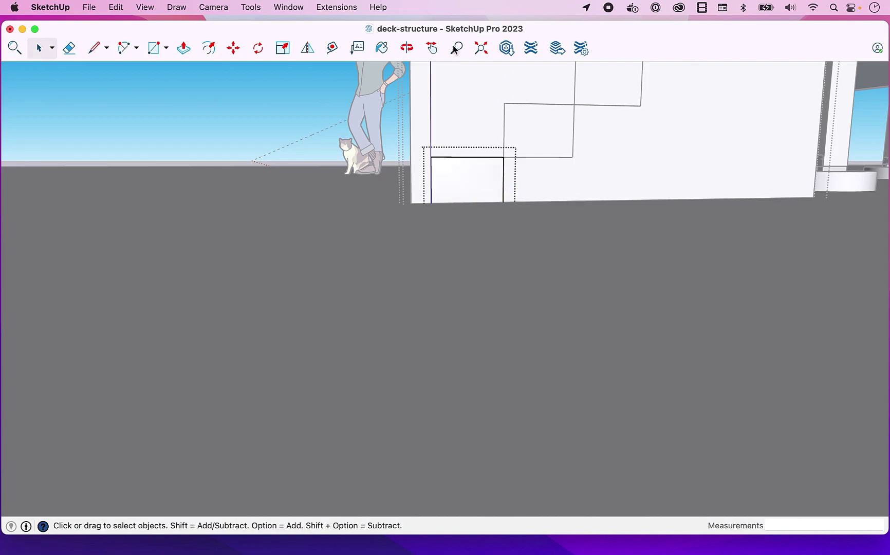
Erase the thin stray face under the panel, then return the view to the stair panel
left_click(432, 48)
middle_click_drag(568, 145, 646, 177)
middle_click_drag(492, 172, 493, 172)
key("e")
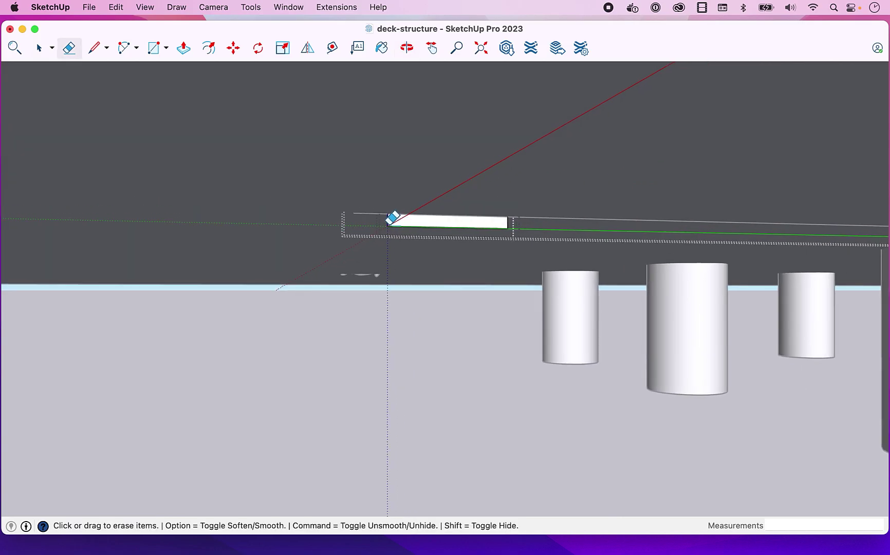
left_click(487, 221)
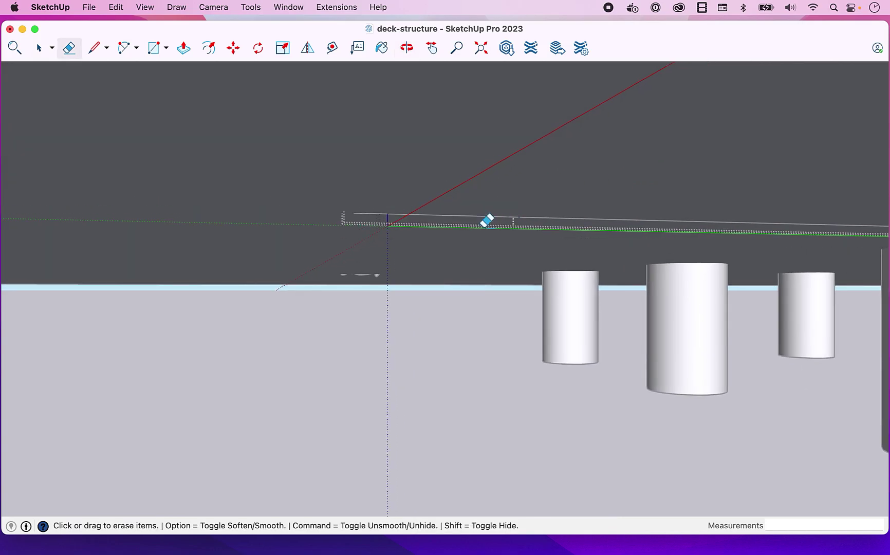
left_click(410, 50)
left_click_drag(483, 94, 475, 185)
left_click(431, 48)
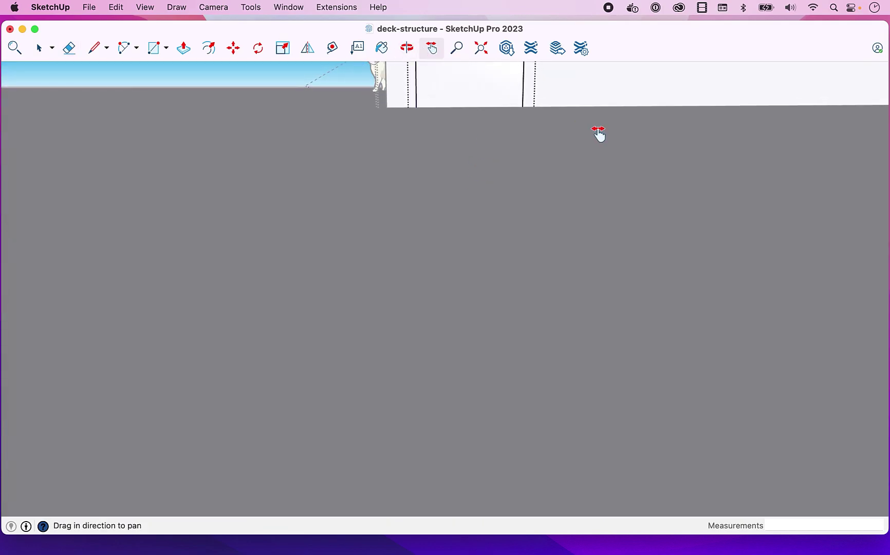
left_click_drag(599, 135, 506, 290)
scroll(507, 289, "down", 5)
left_click_drag(600, 154, 510, 220)
Intersect the selected step outlines with the panel face using Intersect Faces > With Model
key("space")
scroll(419, 269, "up", 3)
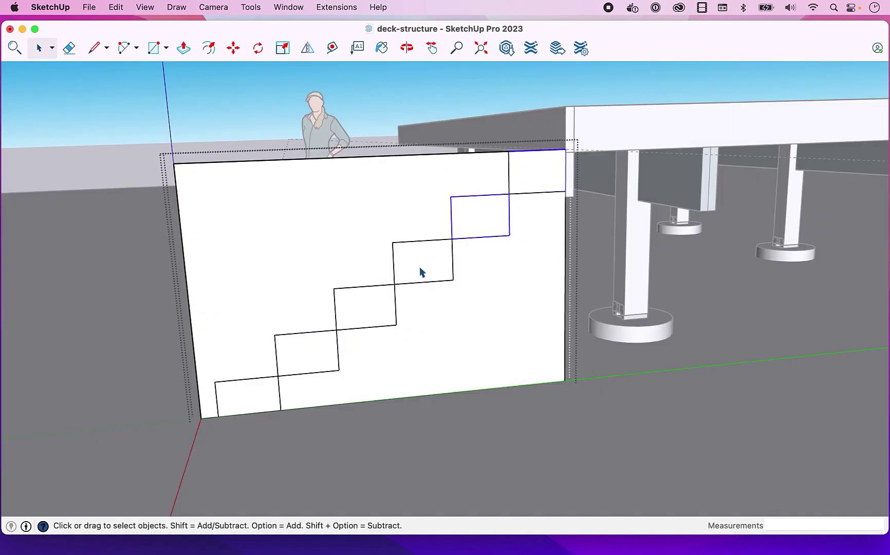
double_click(302, 359, "shift")
double_click(248, 397, "shift")
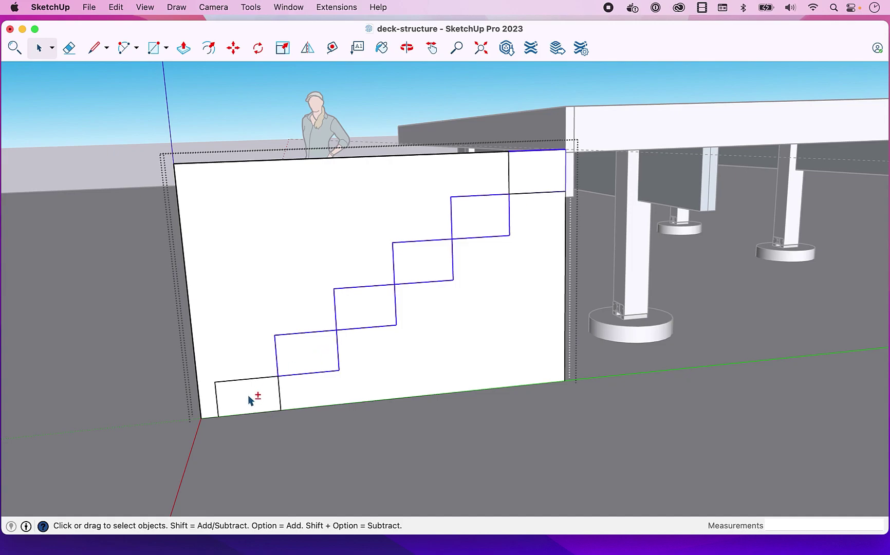
right_click(373, 319)
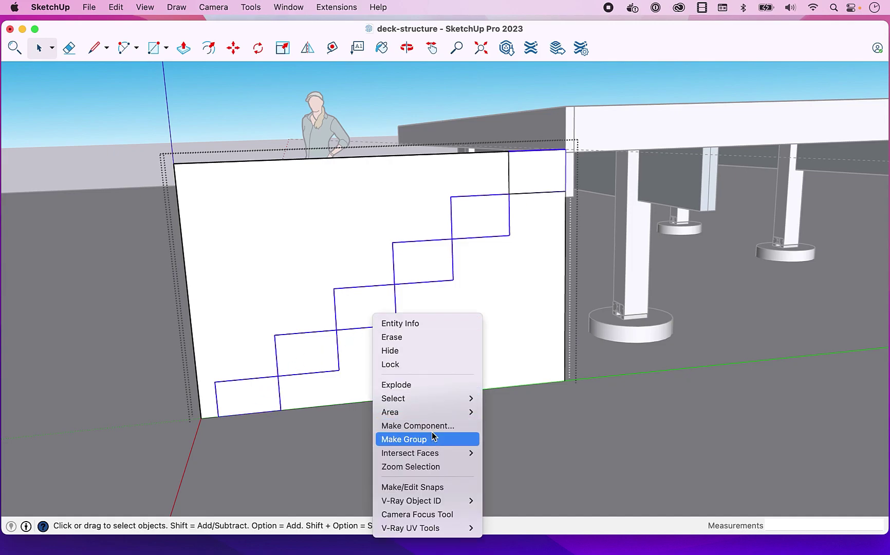
mouse_move(437, 453)
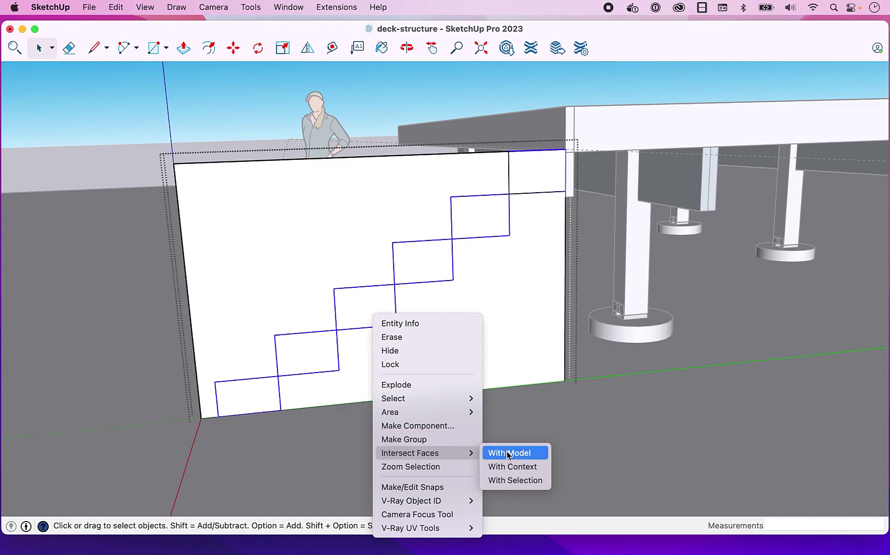
left_click(498, 451)
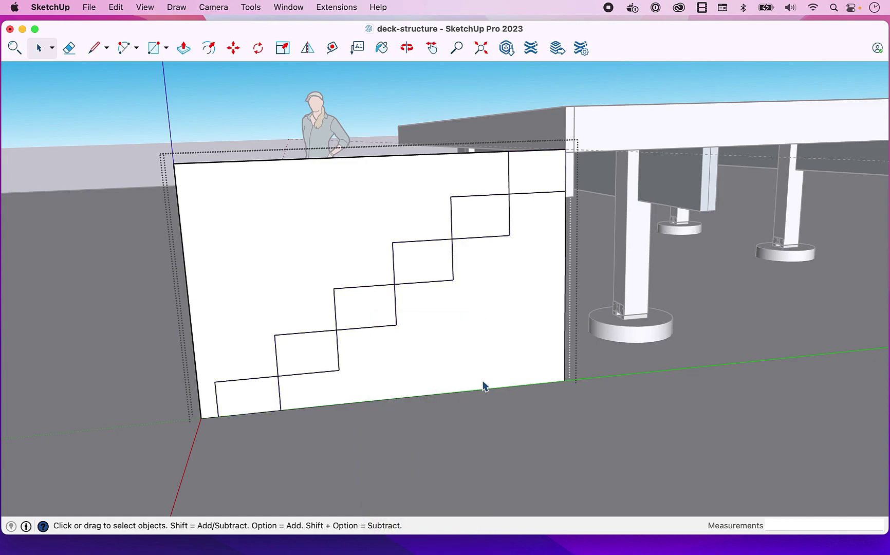
Erase the wall's top and right edges to remove the surrounding face
double_click(459, 351)
left_click(312, 208)
key("e")
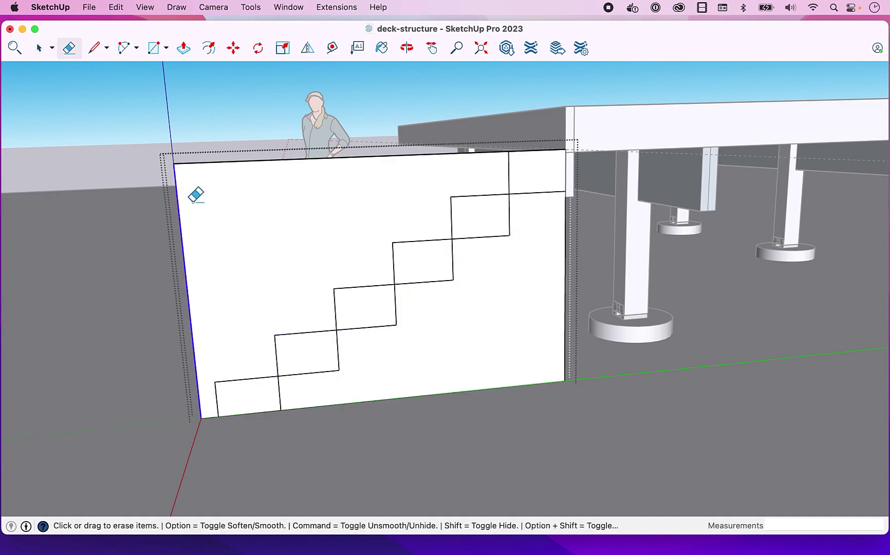
left_click(212, 156)
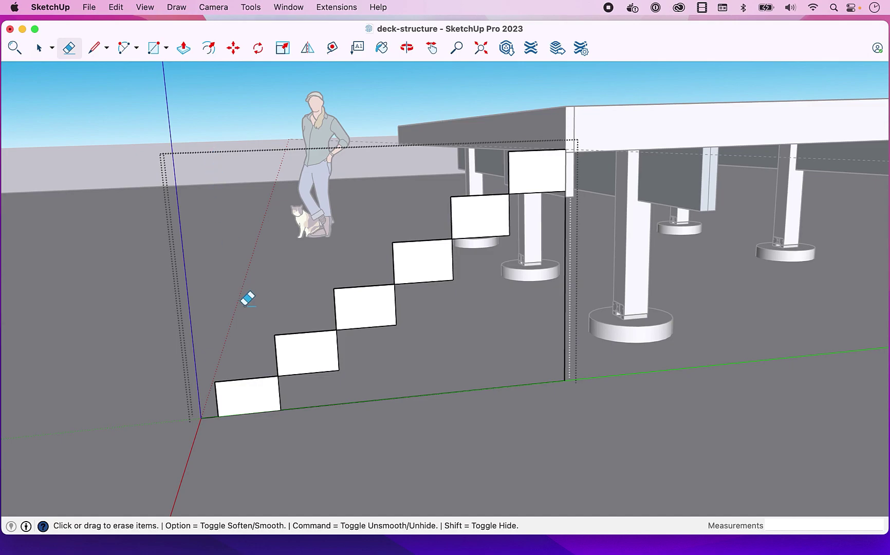
left_click(566, 323)
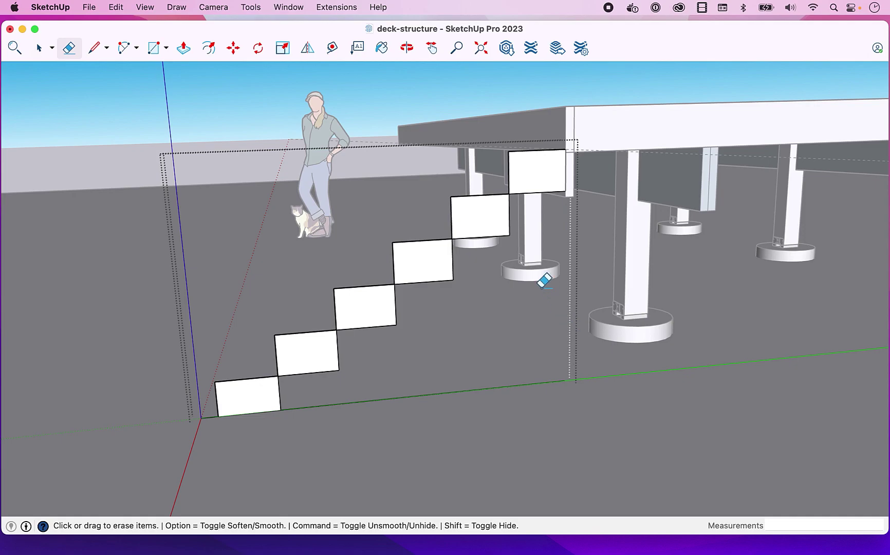
Draw a diagonal line across the step corner to form the stair slope
key("r")
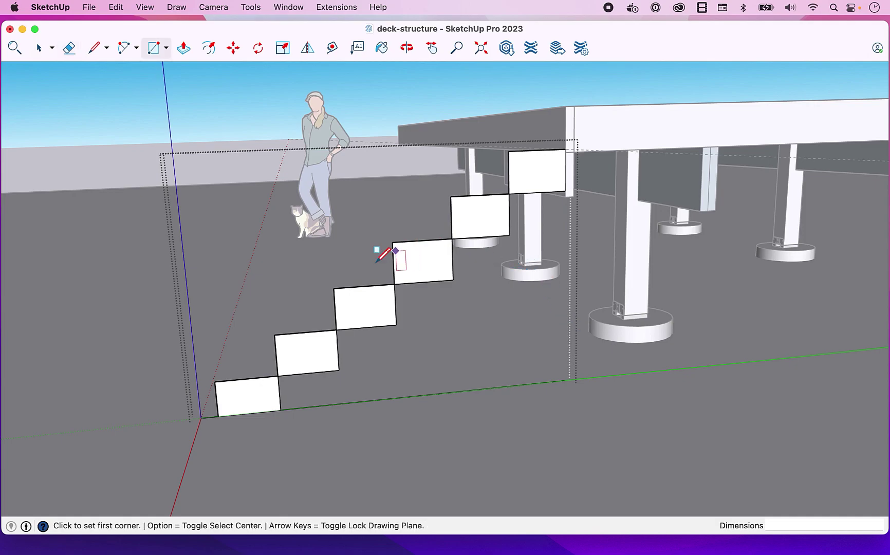
key("l")
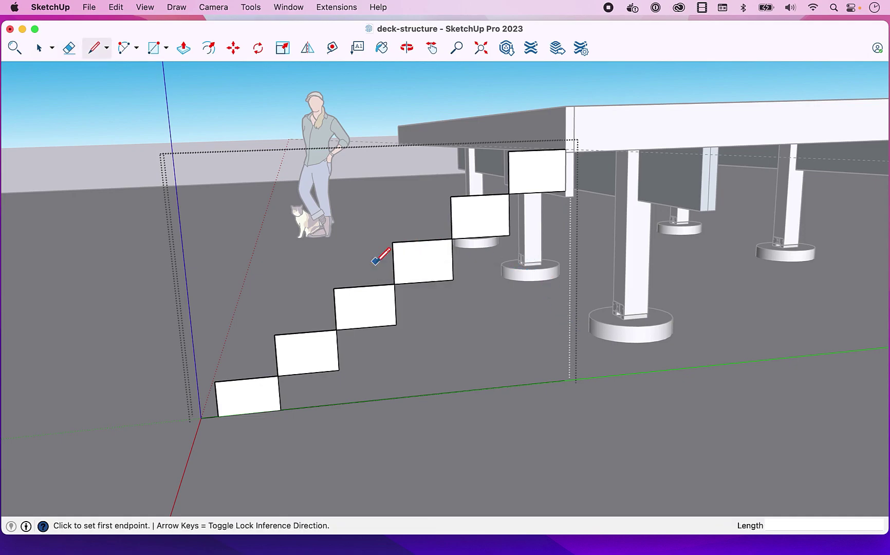
left_click(334, 287)
left_click(394, 242)
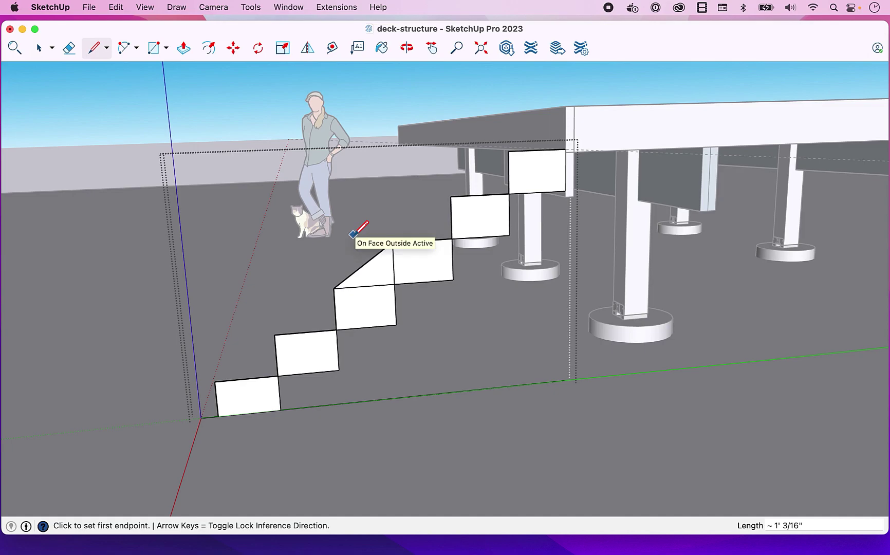
Place a guide 11.25 inches from the sloped edge, parallel to the stair slope
left_click(332, 49)
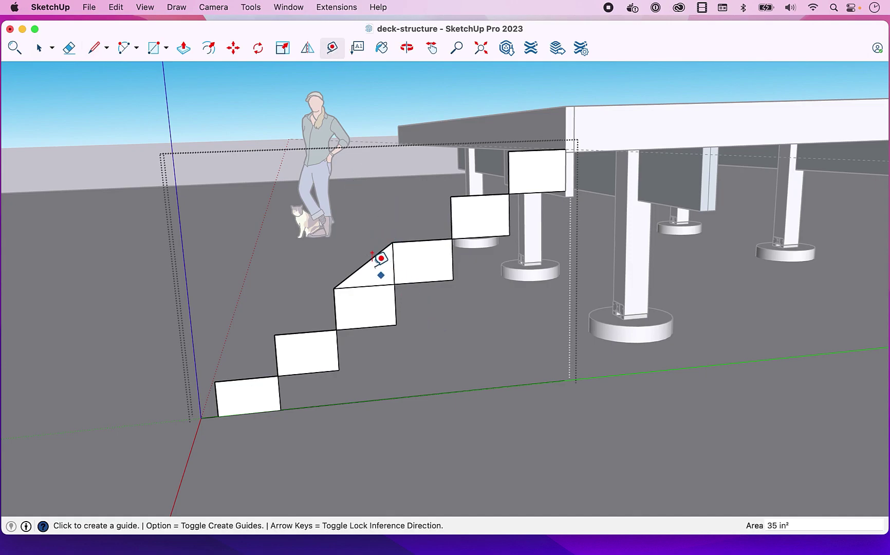
left_click(363, 265)
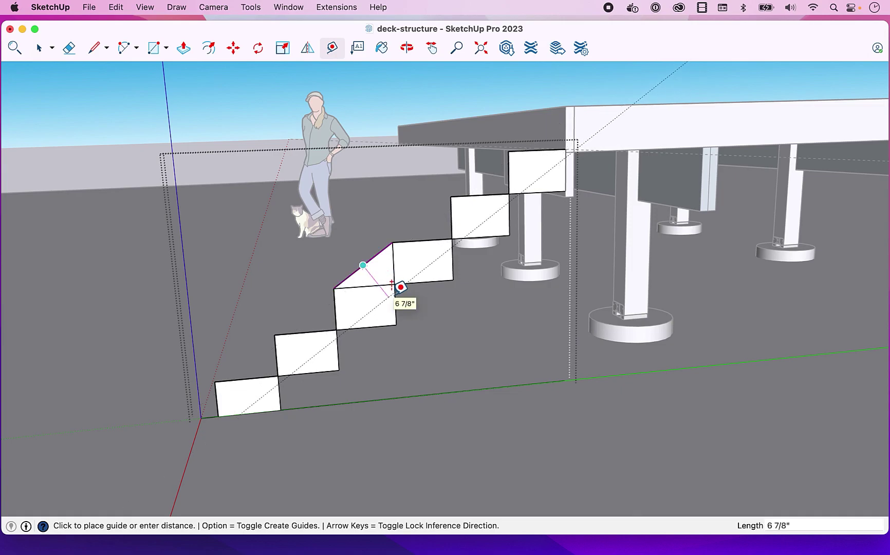
key("Escape")
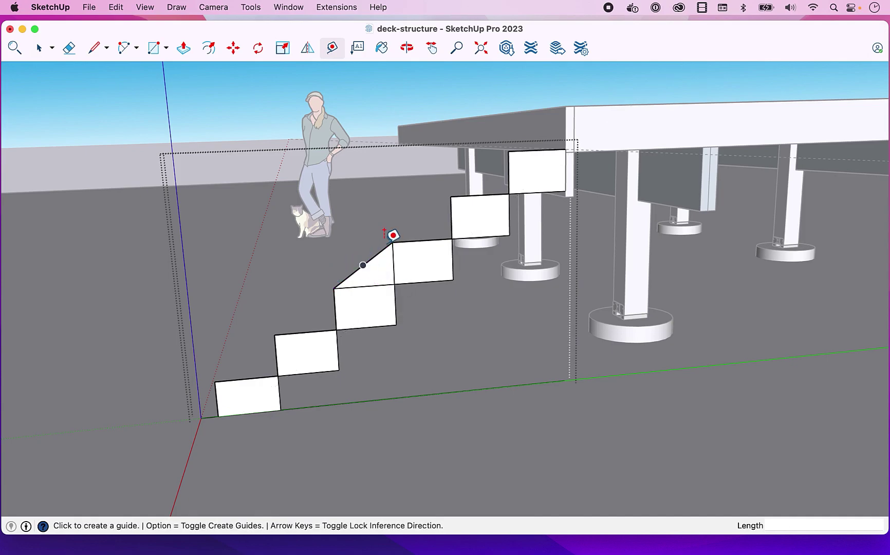
left_click(355, 271)
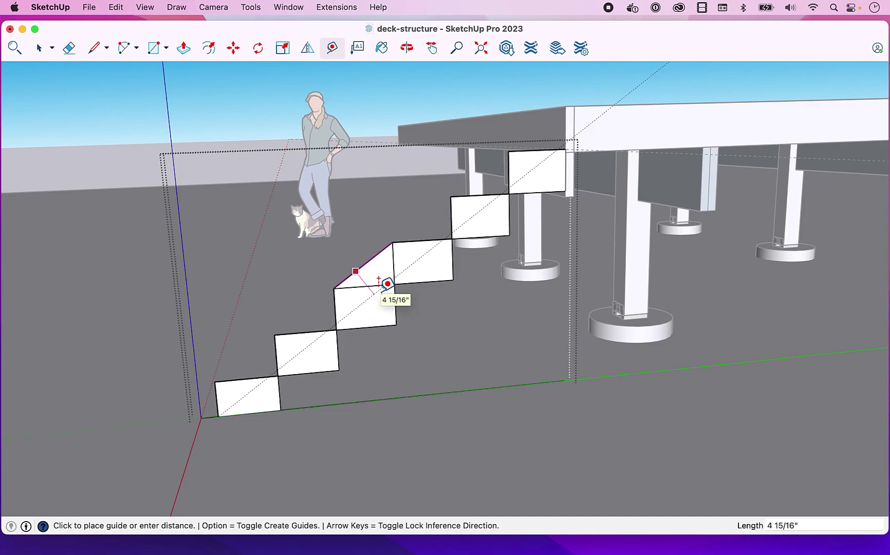
scroll(388, 284, "up", 5)
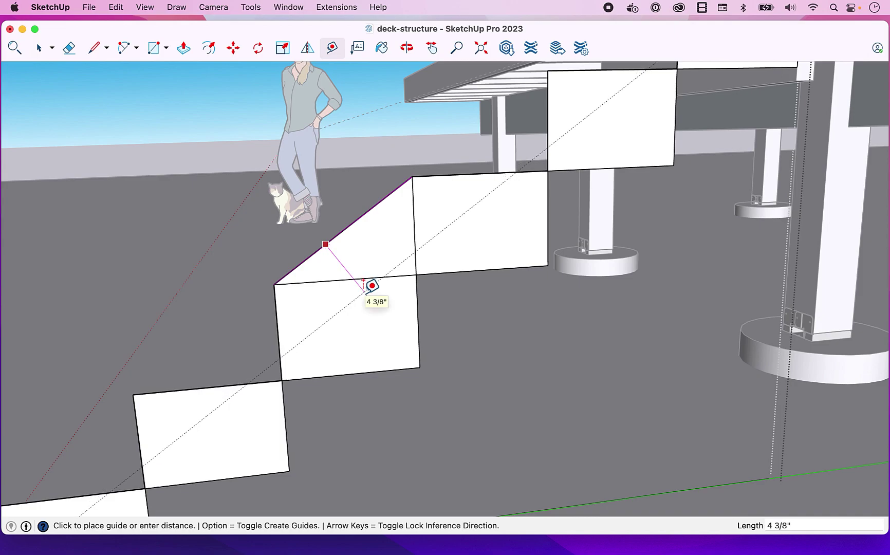
type("5")
key("Return")
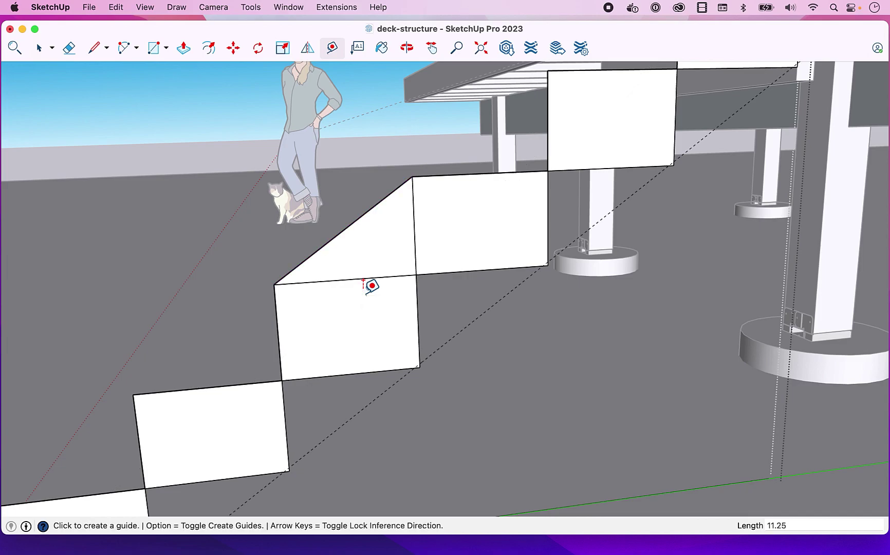
scroll(371, 286, "down", 3)
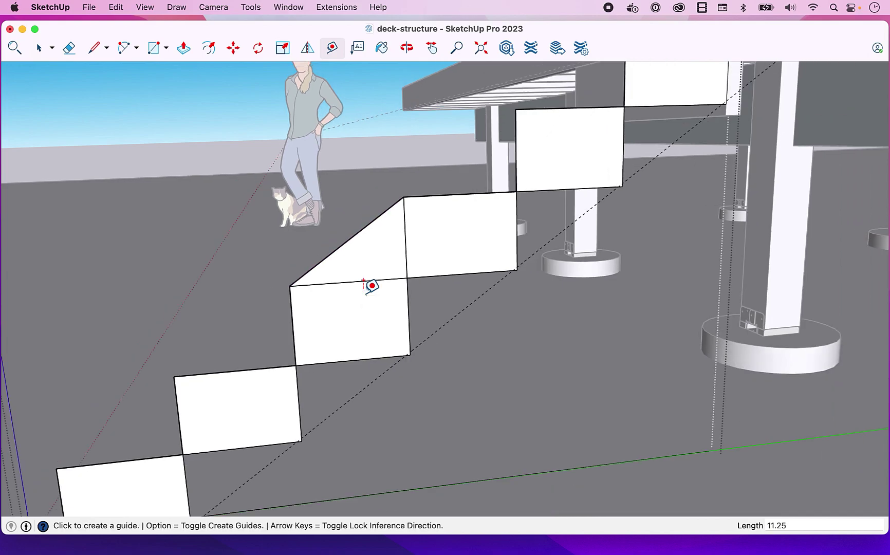
scroll(372, 286, "down", 3)
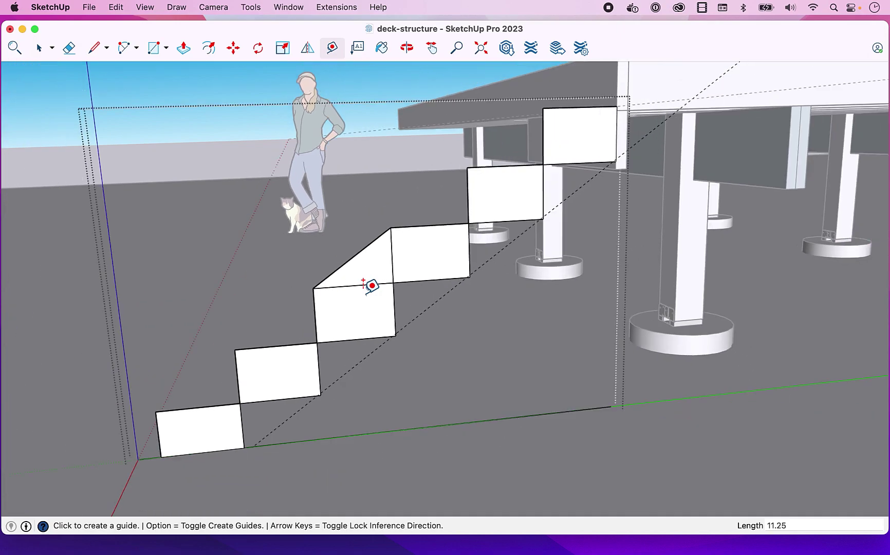
key("space")
Draw the underside: a ground edge to the guide, then a line along the guide to the top
key("l")
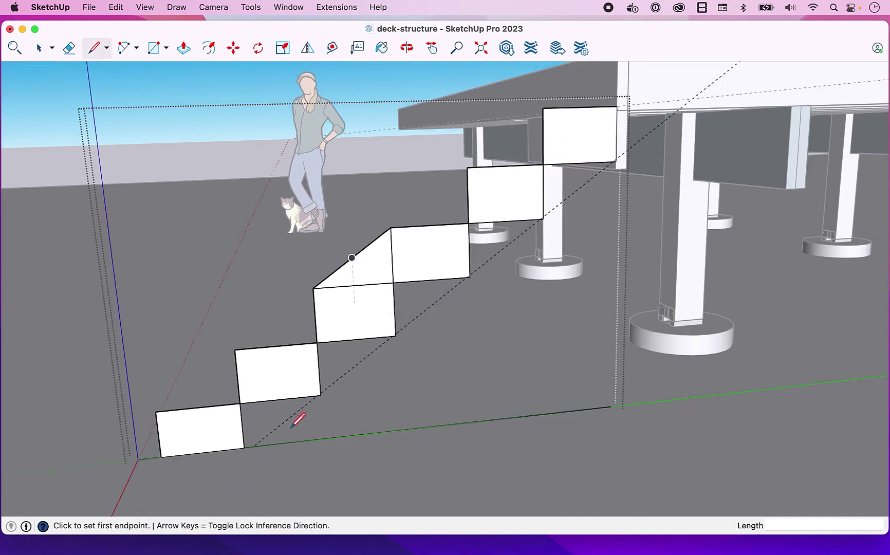
key("space")
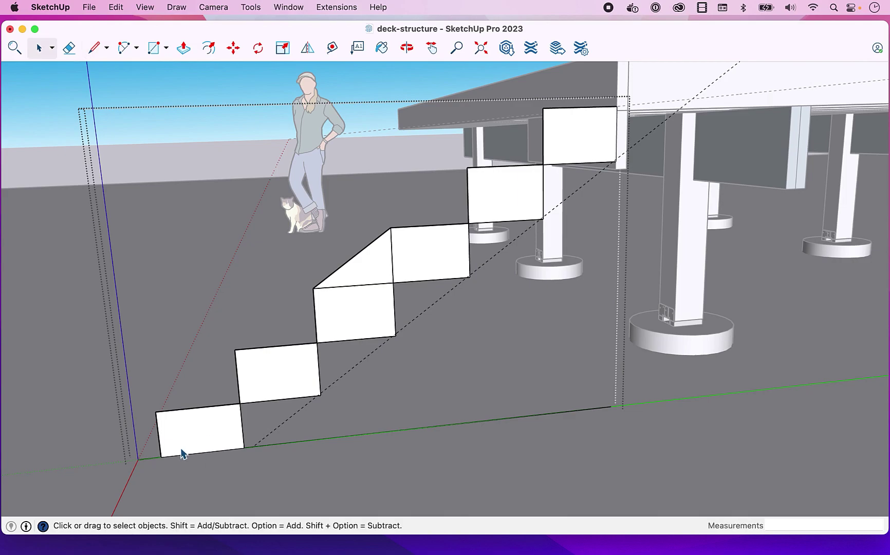
key("l")
left_click(161, 457)
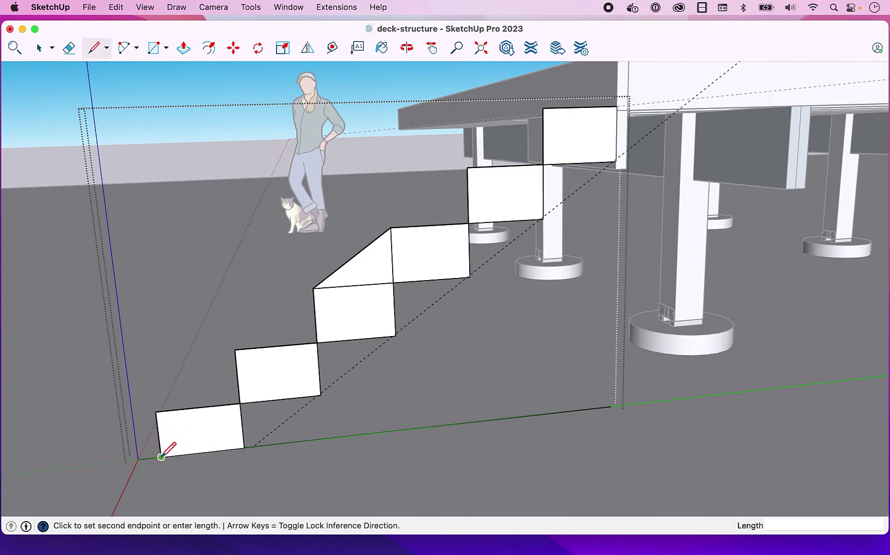
left_click(255, 445)
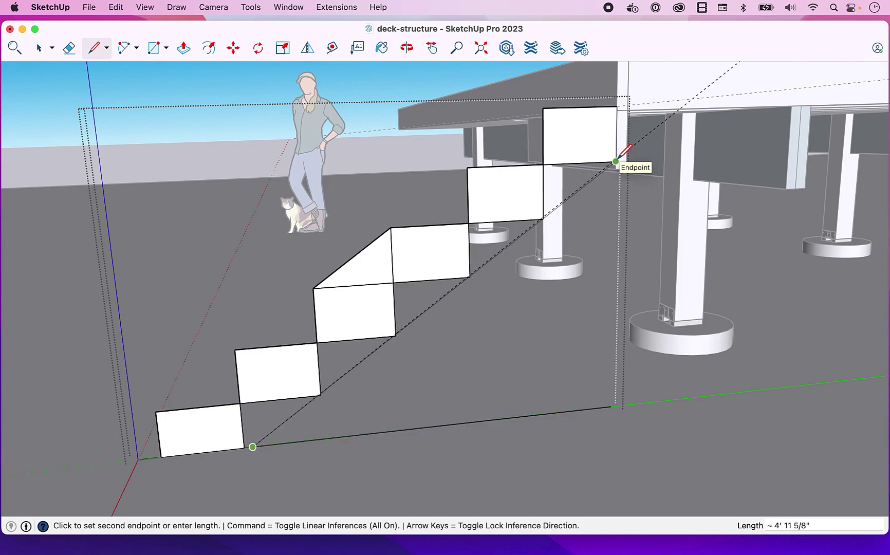
scroll(619, 156, "up", 6)
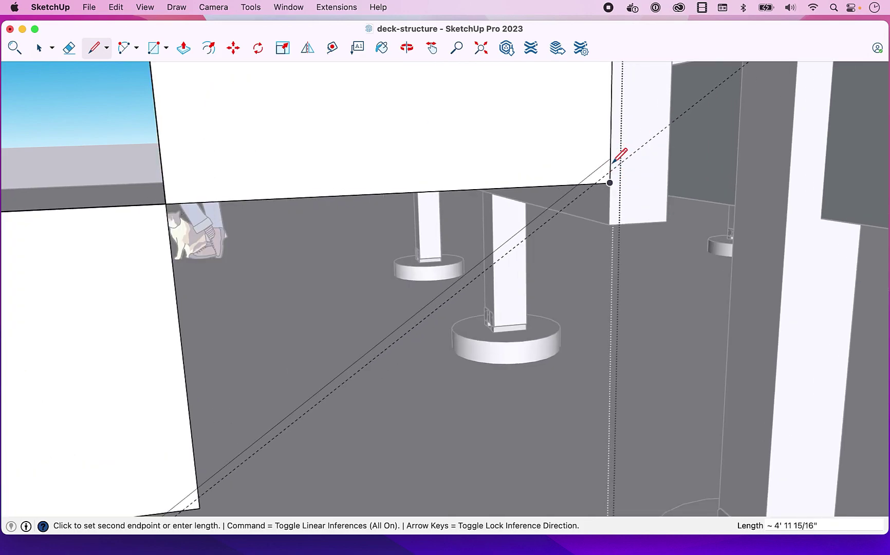
left_click(612, 173)
key("space")
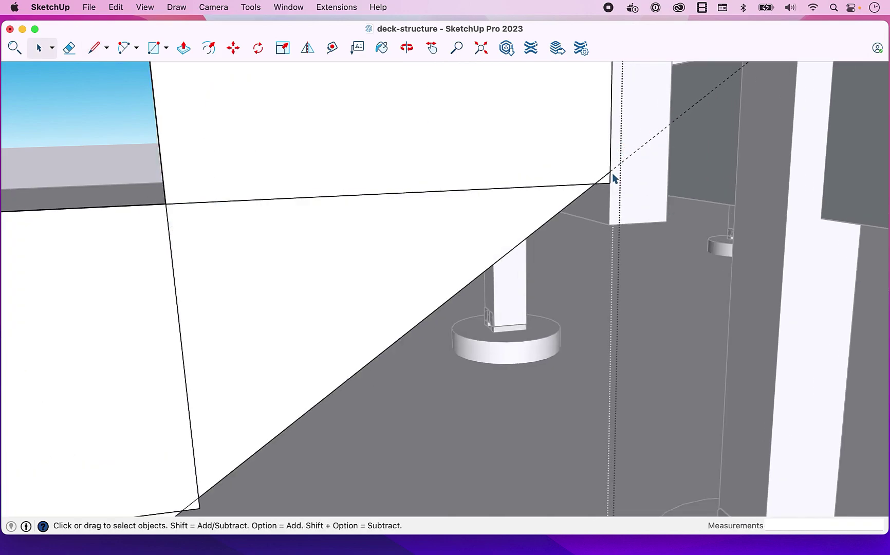
Erase the interior step edges and diagonal, leaving one solid stringer profile
key("e")
scroll(525, 167, "down", 10)
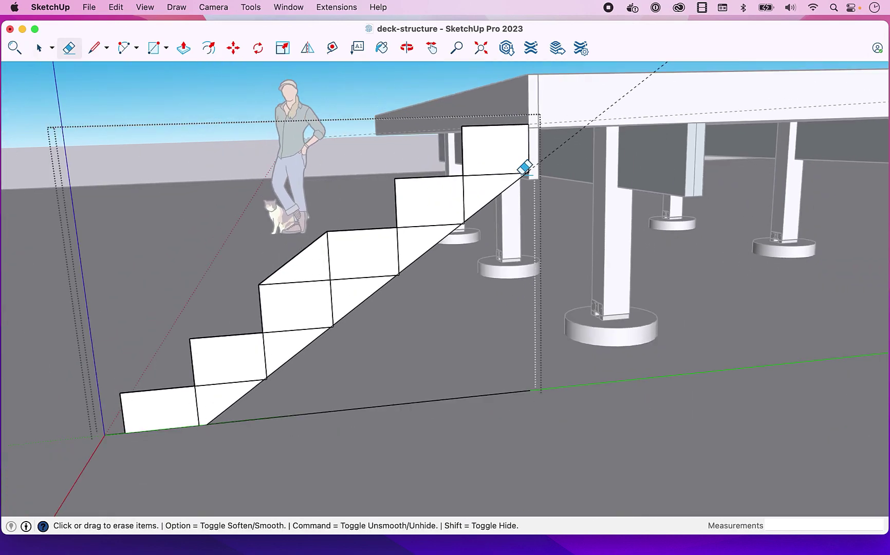
key("space")
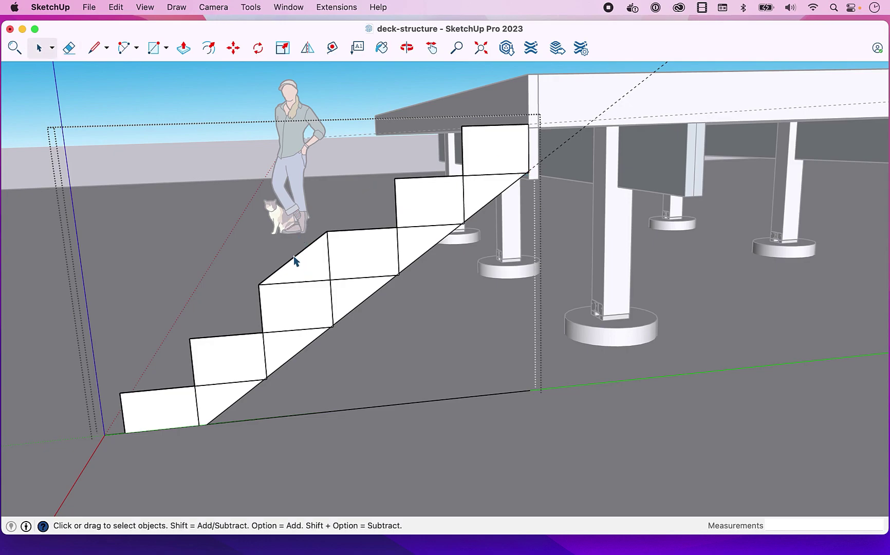
key("e")
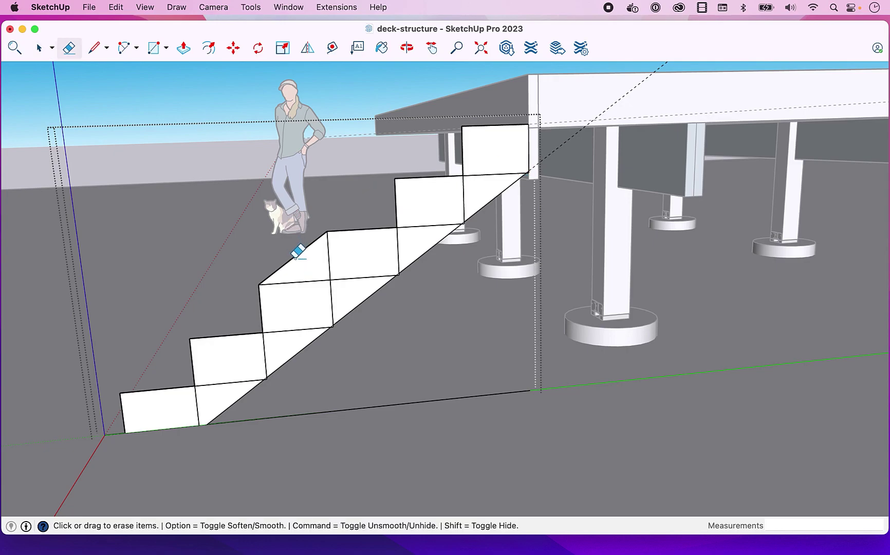
left_click(297, 254)
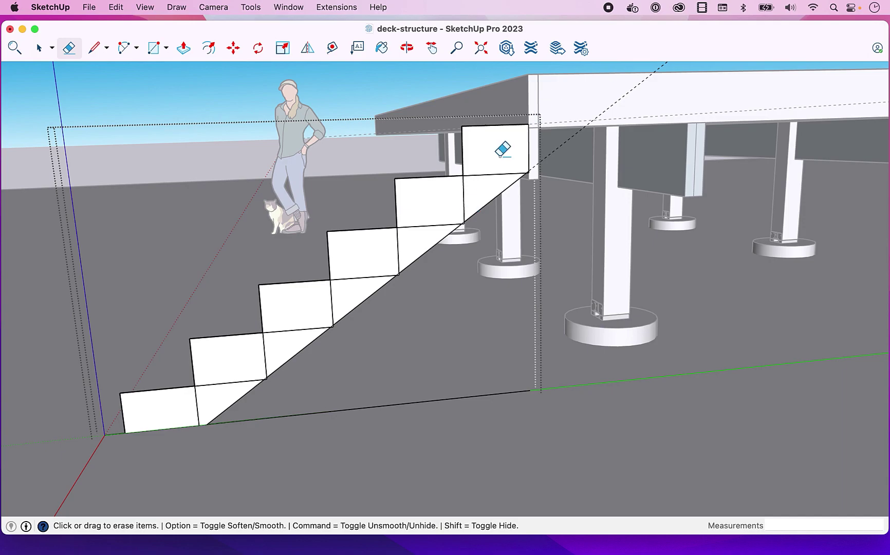
mouse_move(191, 404)
left_mouse_down()
mouse_move(211, 409)
mouse_move(246, 367)
left_mouse_up()
mouse_move(302, 329)
left_mouse_down()
mouse_move(354, 296)
mouse_move(456, 198)
mouse_move(480, 185)
left_mouse_up()
key("space")
scroll(479, 182, "up", 3)
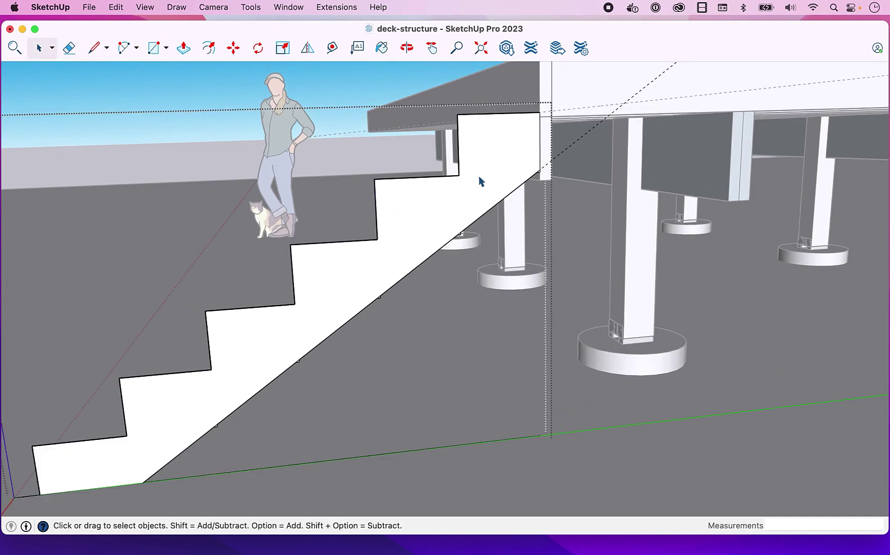
double_click(480, 180)
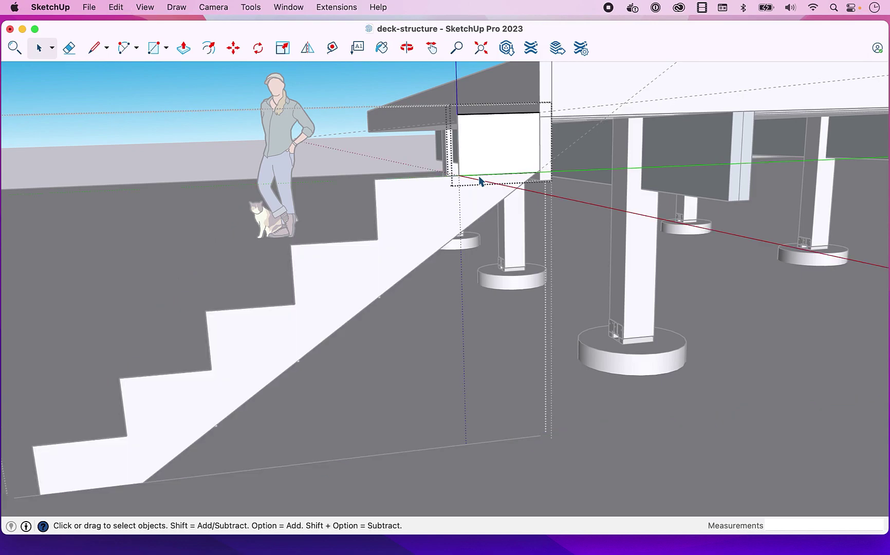
left_click(602, 434)
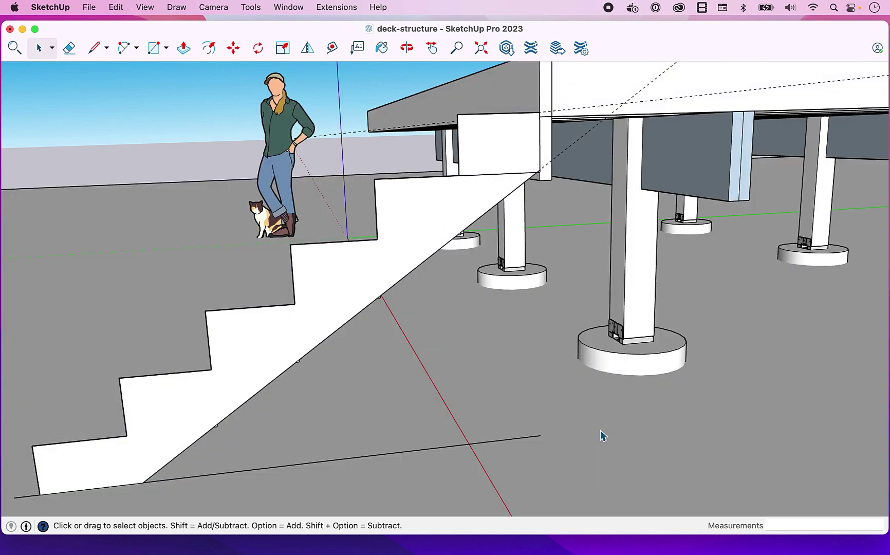
Explode the top rectangle group and delete its shared edge to merge it with the stair face
left_click(417, 220)
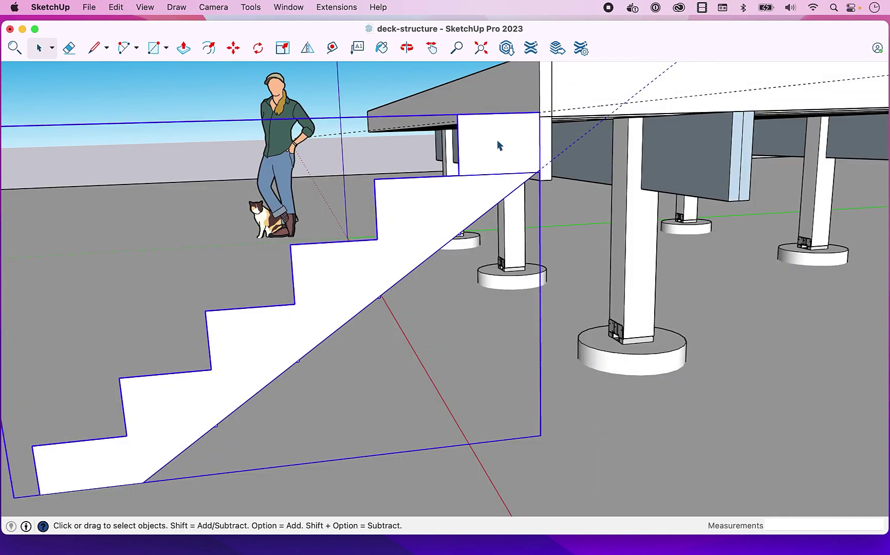
double_click(440, 223)
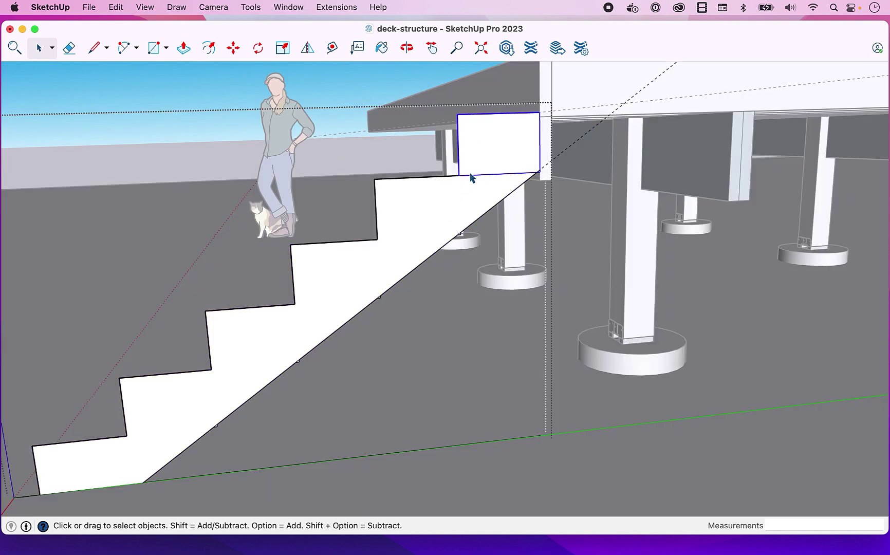
right_click(480, 161)
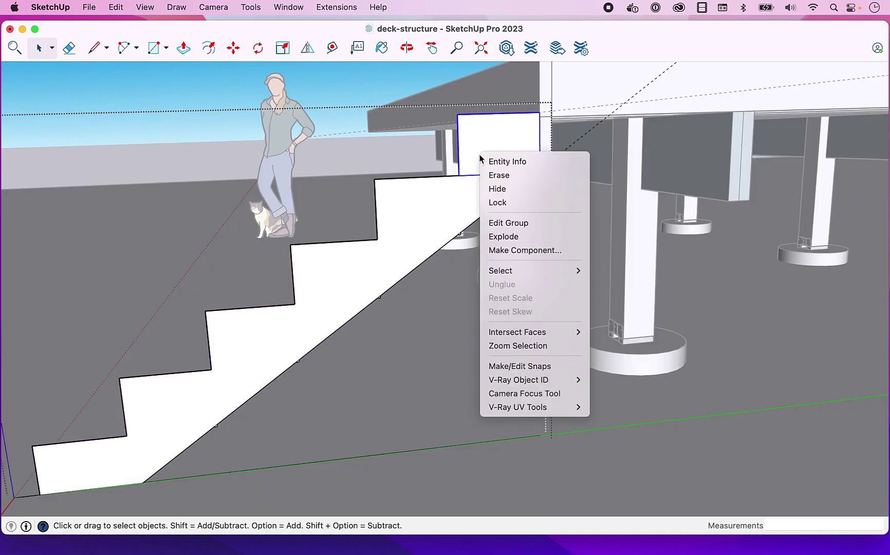
left_click(511, 238)
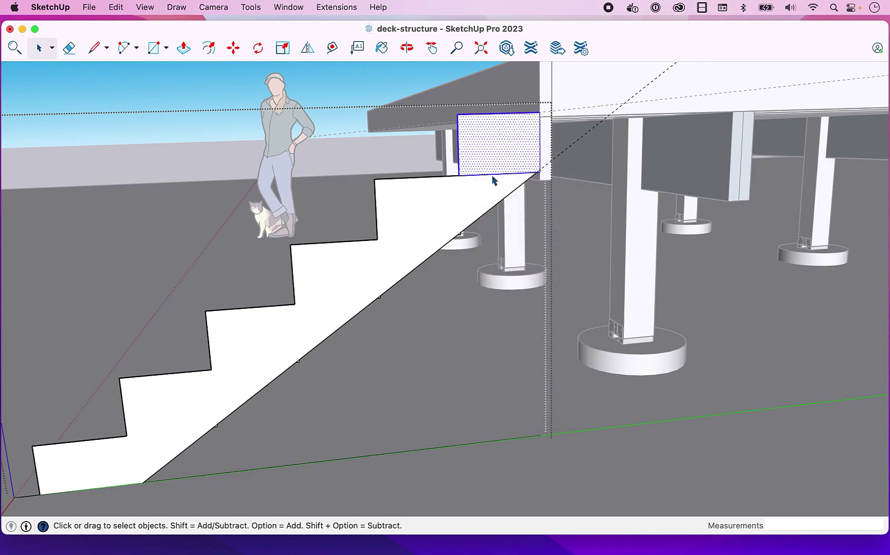
left_click(493, 176)
key("Delete")
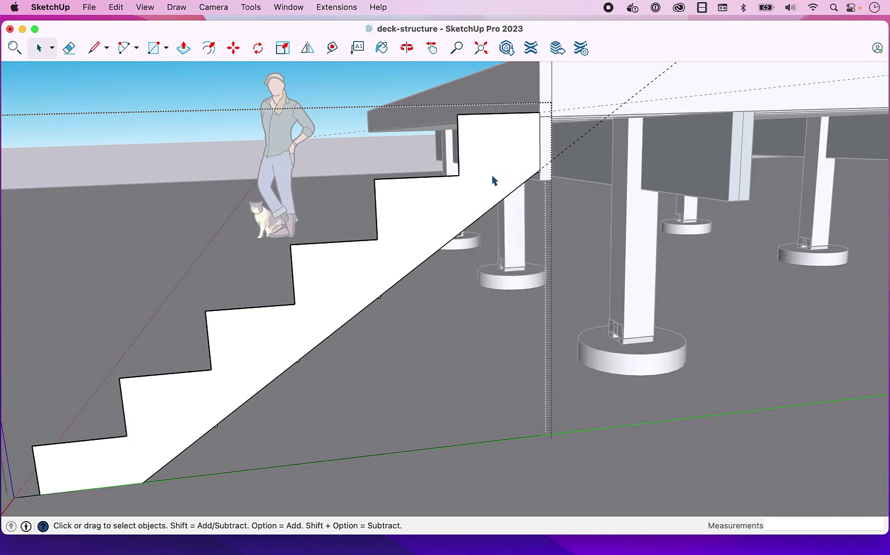
left_click(574, 250)
Delete the stray edges along the ground and at the bottom corner of the stair
scroll(476, 216, "down", 2)
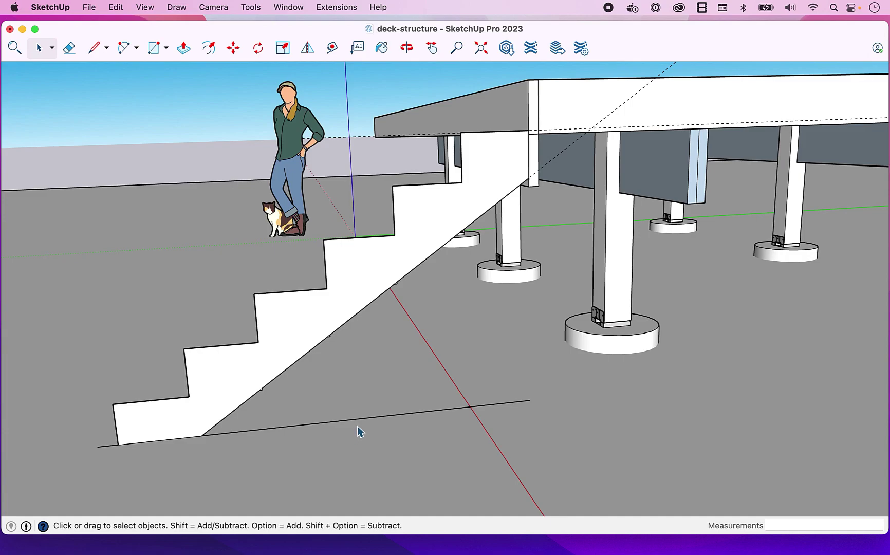
double_click(336, 390)
double_click(297, 334)
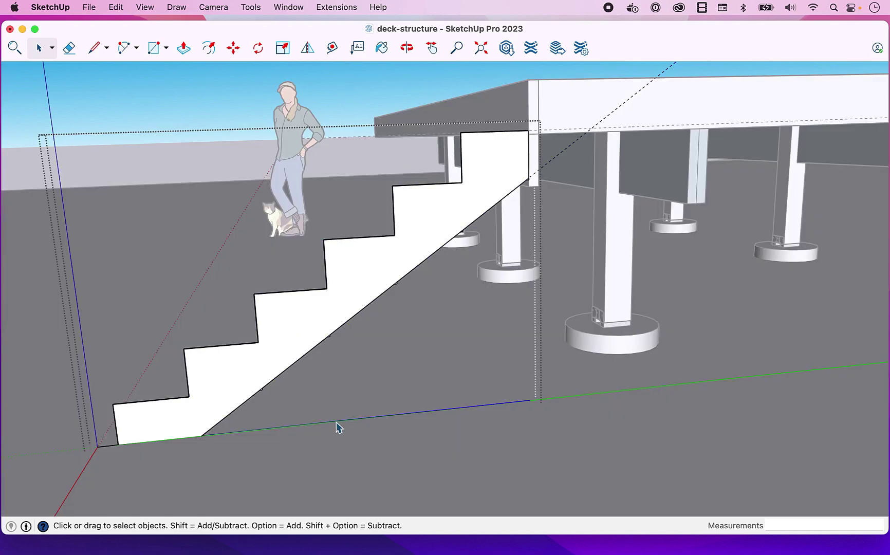
key("Delete")
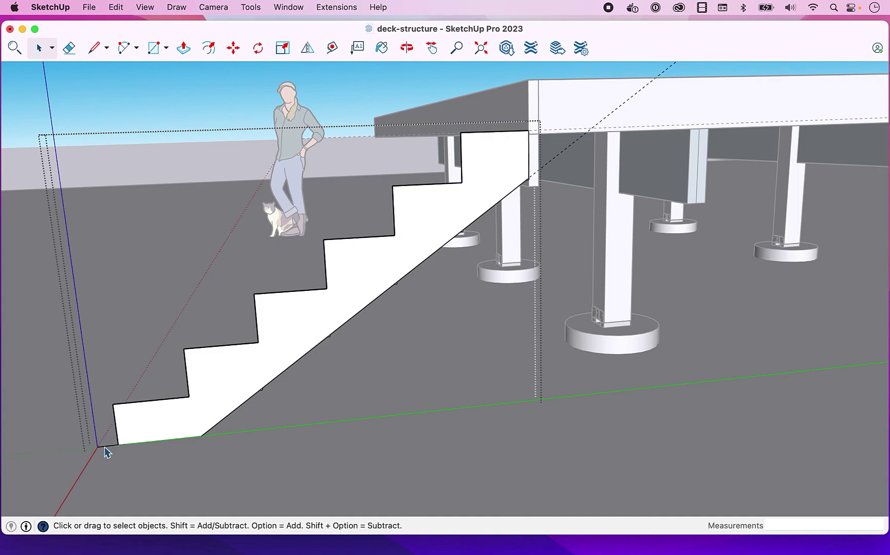
key("Delete")
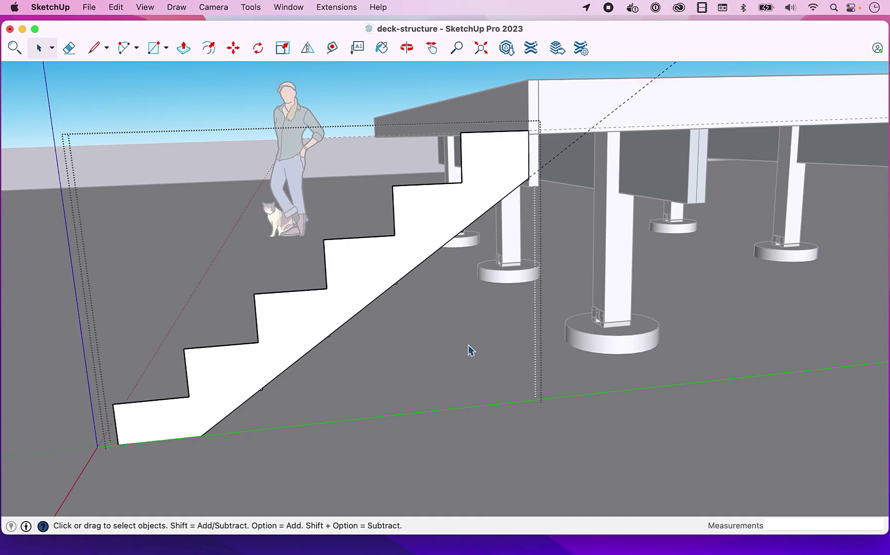
Delete all guides with Edit > Delete Guides, inside and outside the stringer group
left_click(113, 7)
left_click(143, 128)
left_click(209, 92)
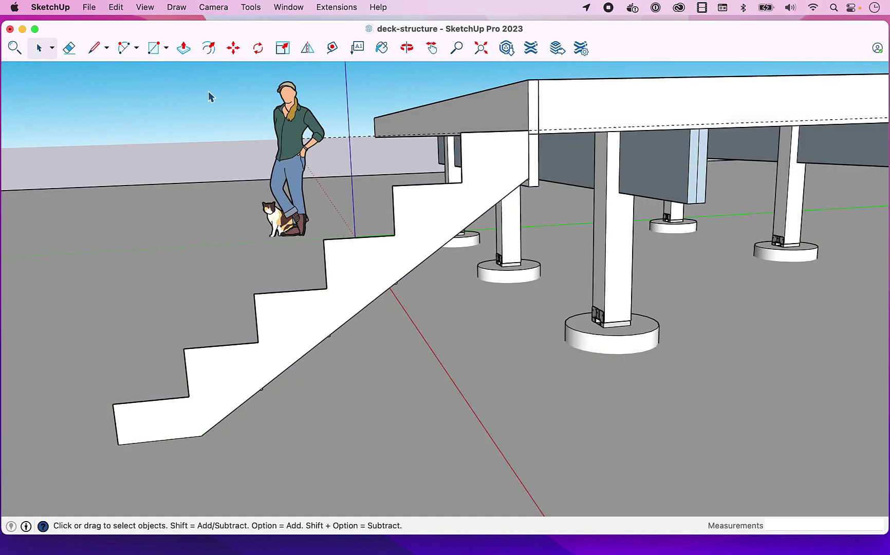
left_click(118, 7)
left_click(143, 126)
scroll(533, 137, "up", 4)
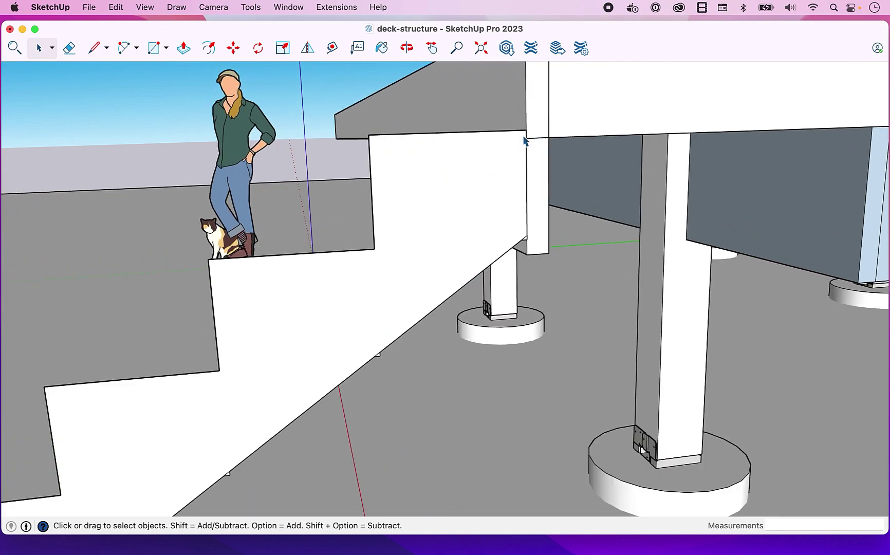
scroll(529, 135, "down", 5)
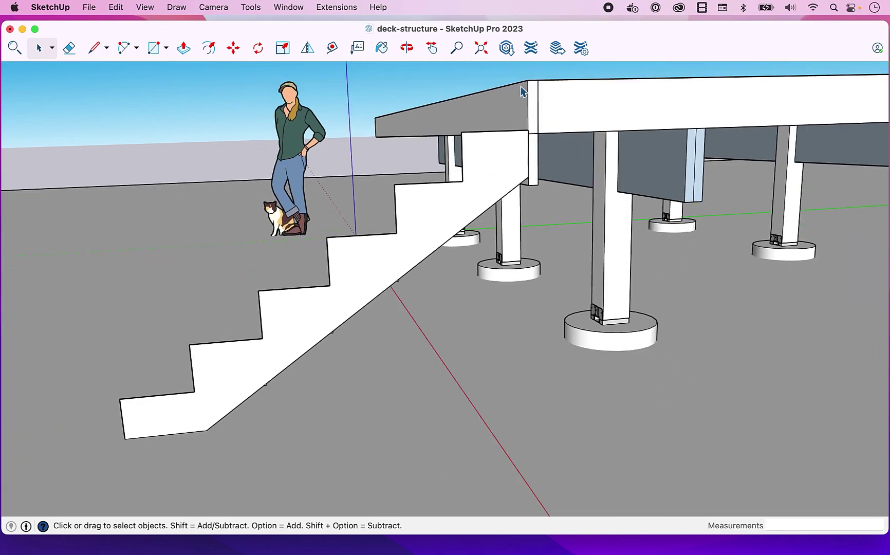
left_click(332, 47)
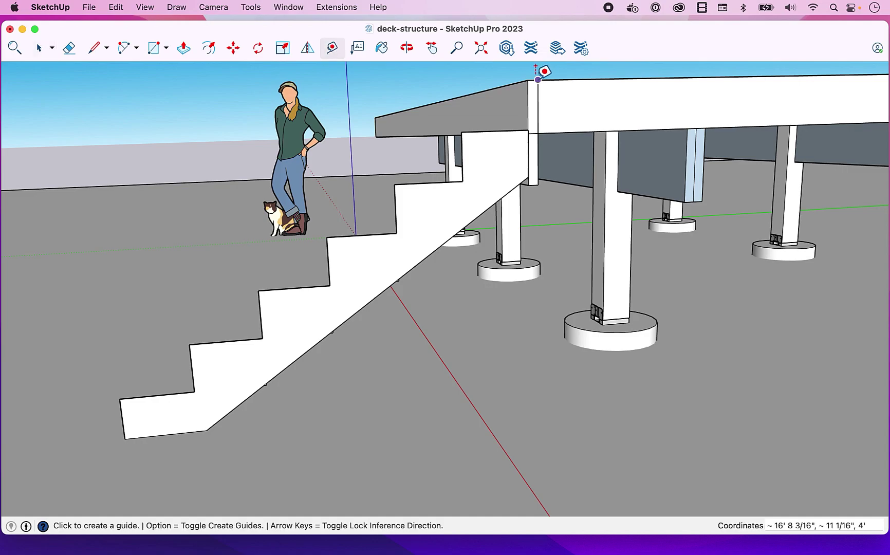
left_click(517, 82)
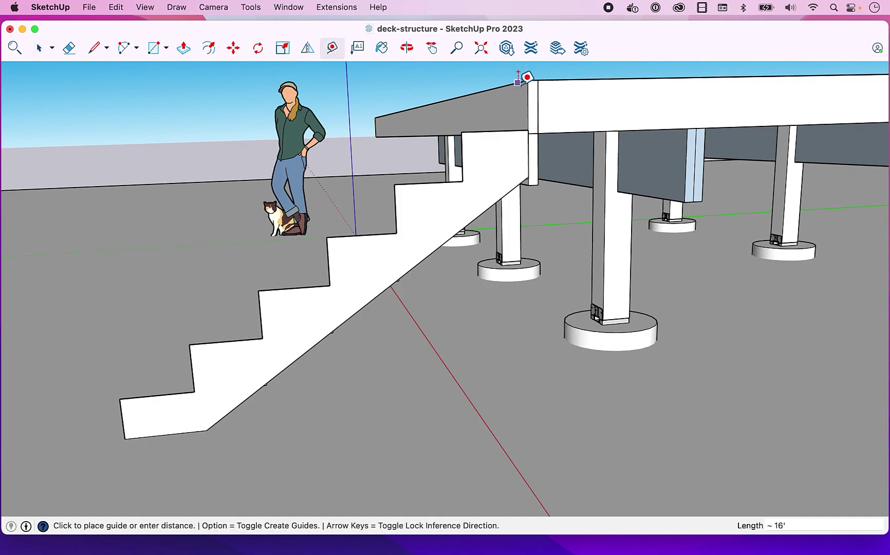
left_click(516, 130)
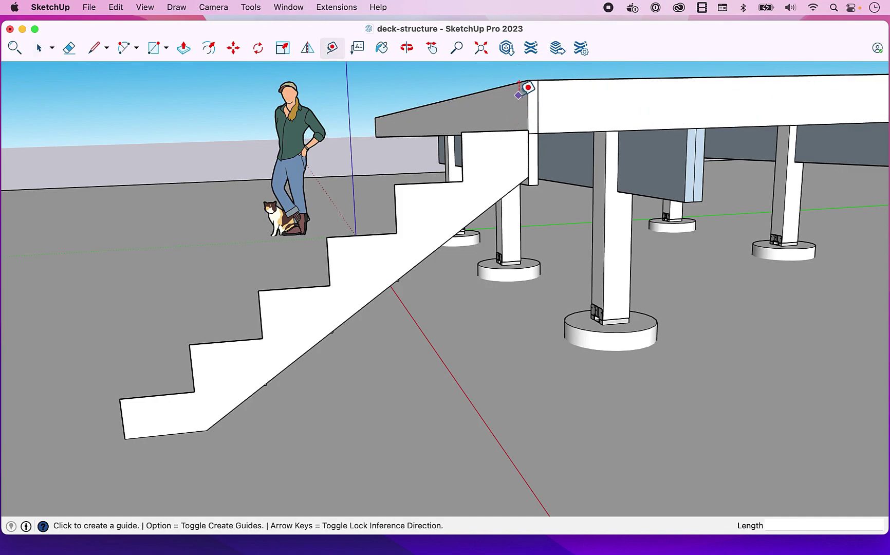
left_click(524, 77)
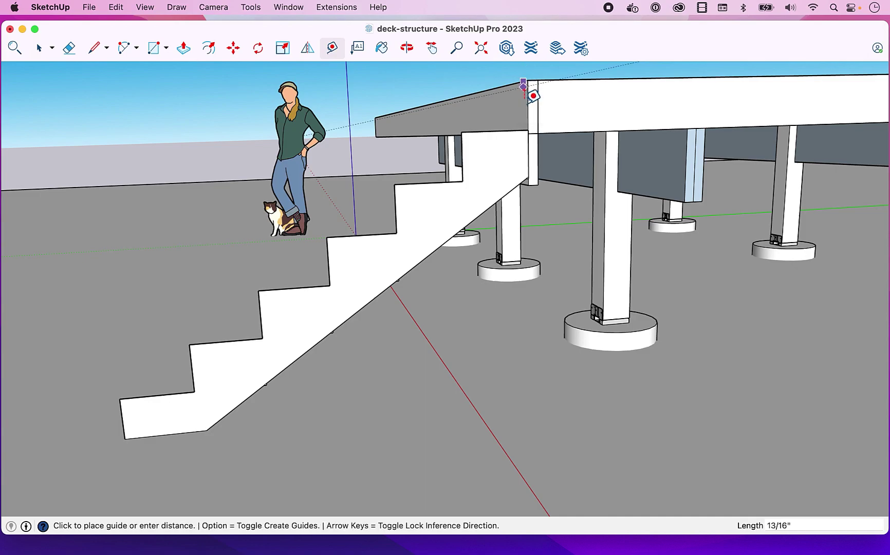
left_click(528, 129)
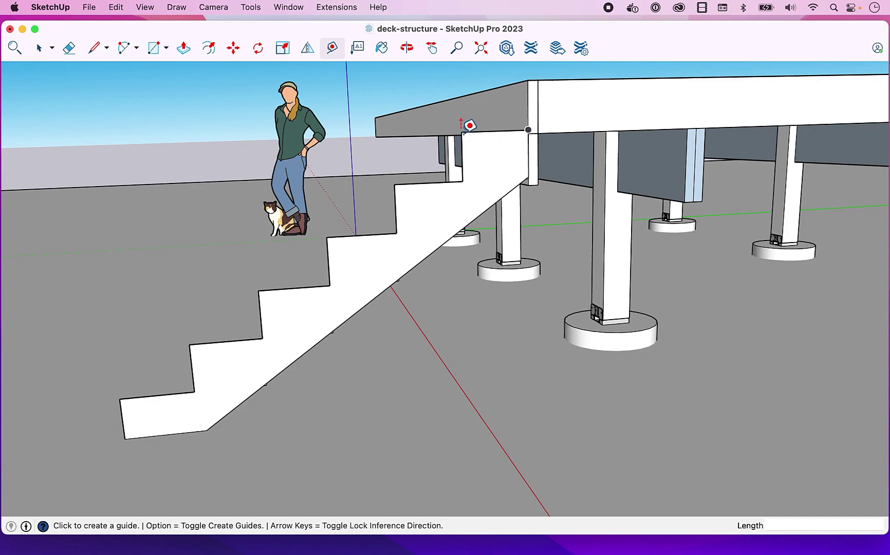
left_click(461, 132)
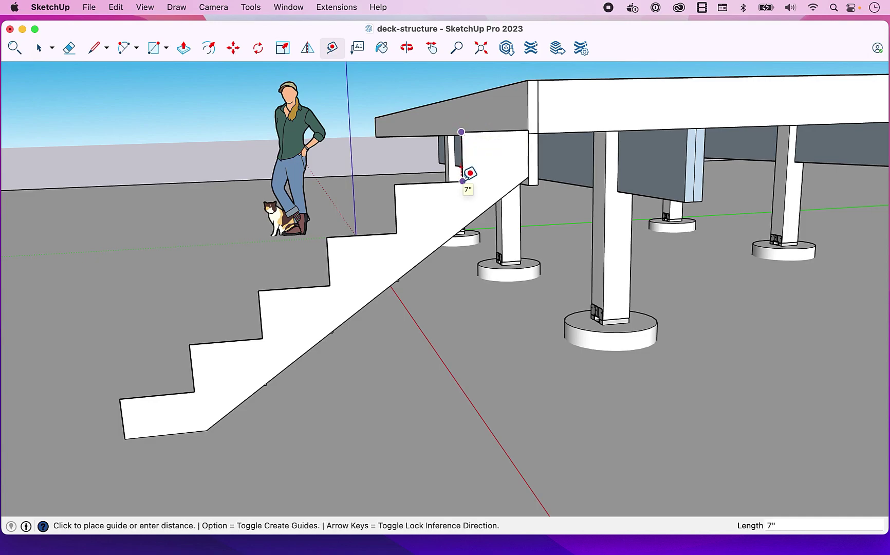
left_click(463, 181)
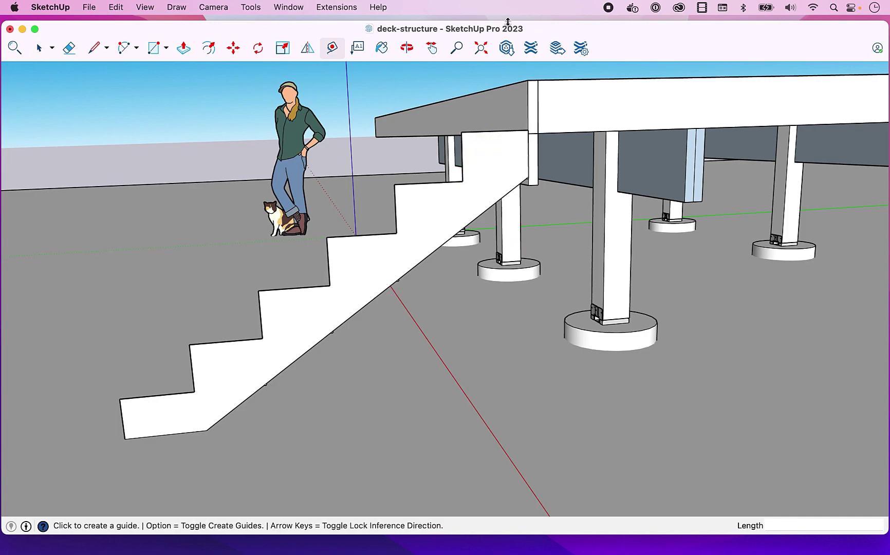
left_click(432, 48)
left_click_drag(612, 199, 578, 189)
left_click(410, 48)
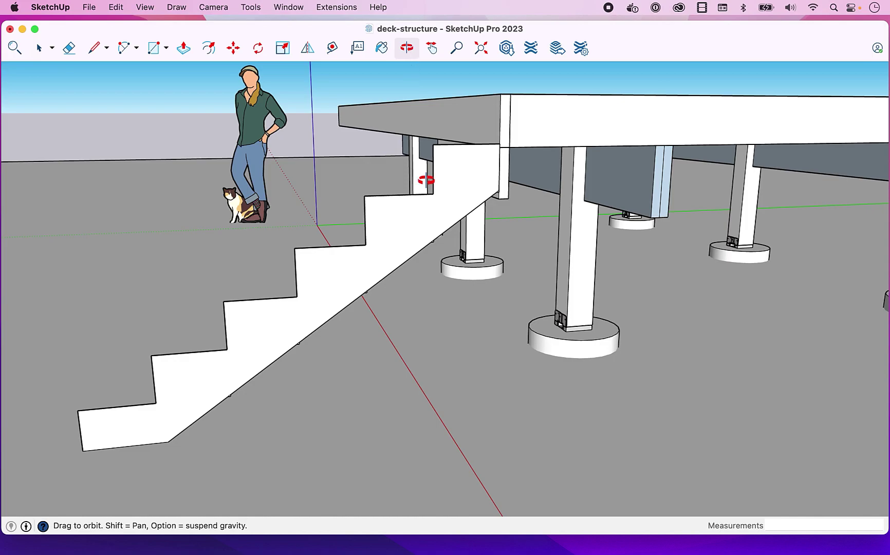
Push/pull the stringer's side face 1 1/2" thick and close the group
left_click_drag(426, 180, 424, 179)
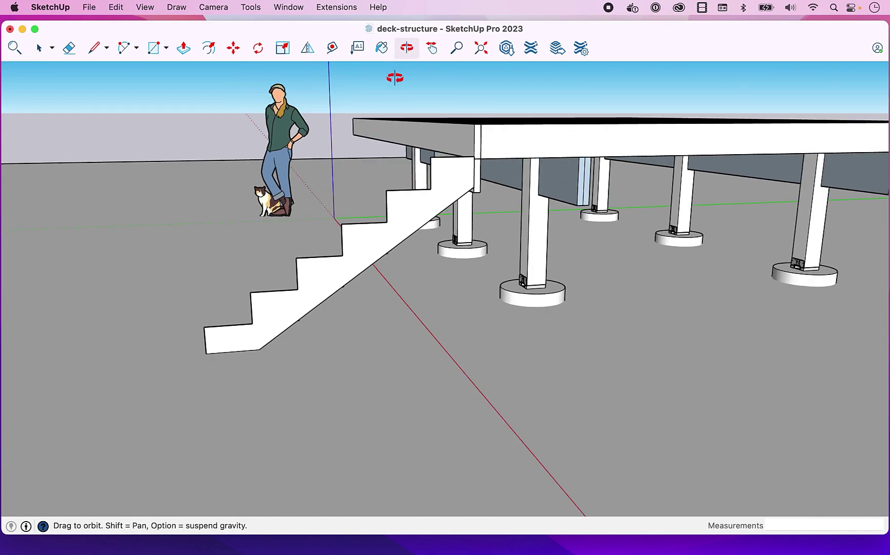
left_click_drag(467, 248, 545, 250)
left_click(432, 47)
left_click_drag(445, 140, 341, 141)
left_click(407, 48)
left_click_drag(446, 222, 658, 248)
key("space")
left_click(722, 258)
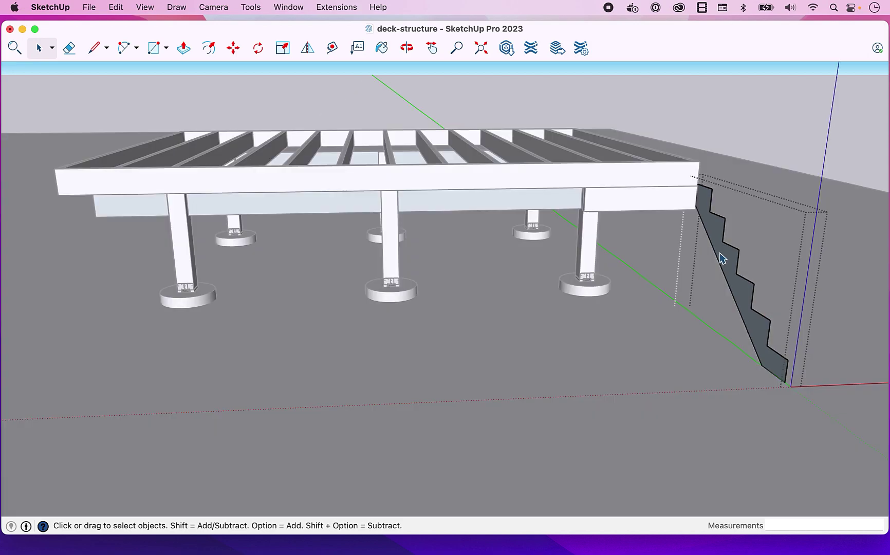
key("p")
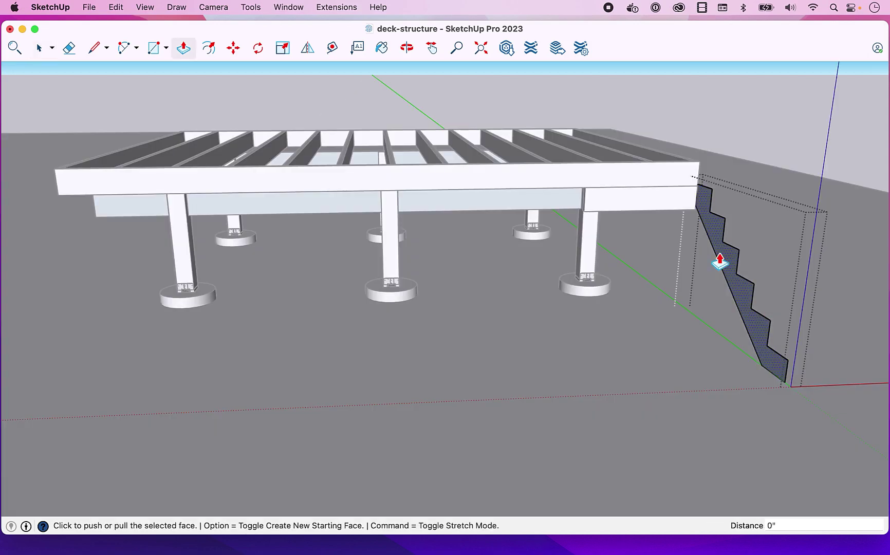
left_click(720, 263)
type("1 1/2\"")
key("Return")
key("space")
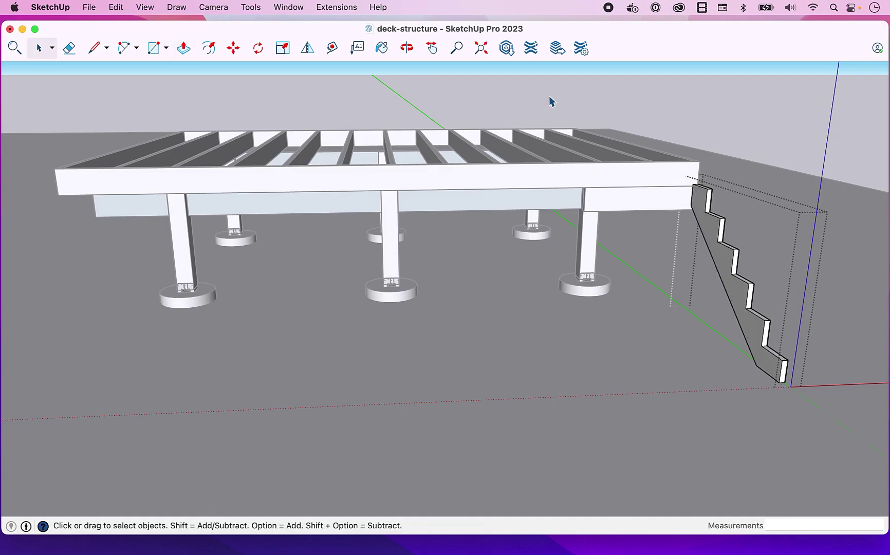
left_click(531, 93)
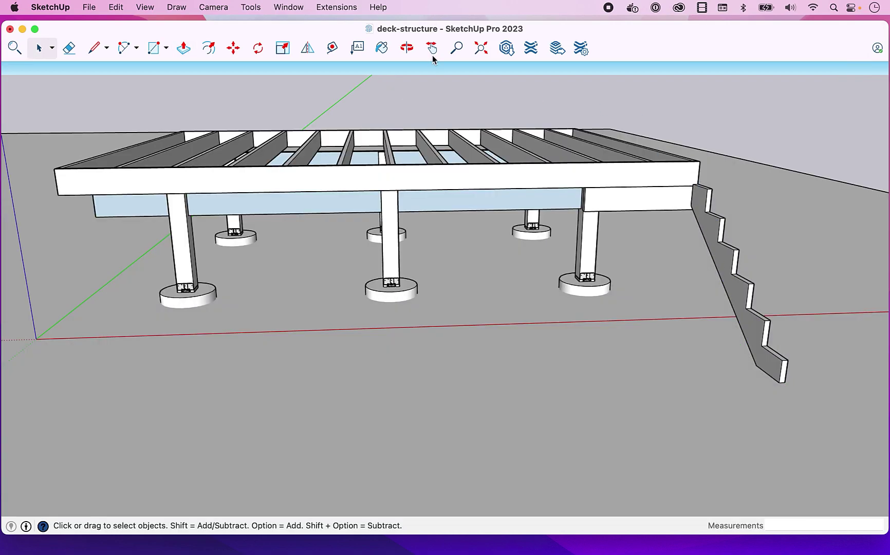
Copy the stringer along the red axis at 12-inch spacing
left_click(407, 48)
left_click_drag(493, 127, 608, 170)
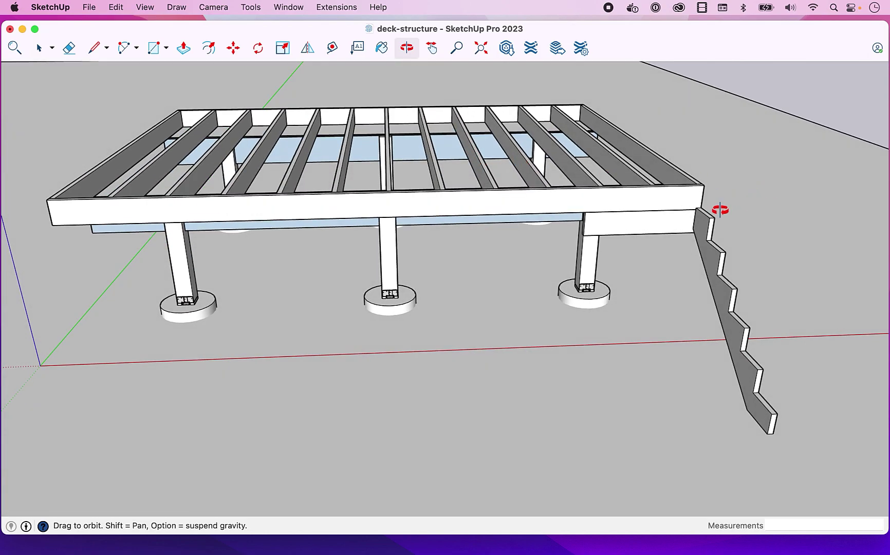
scroll(714, 211, "up", 10)
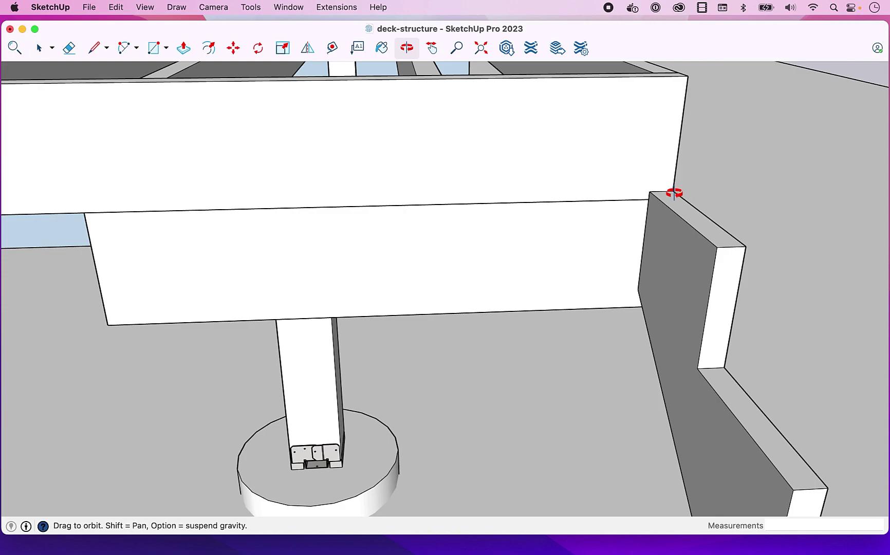
key("space")
left_click(675, 213)
key("m")
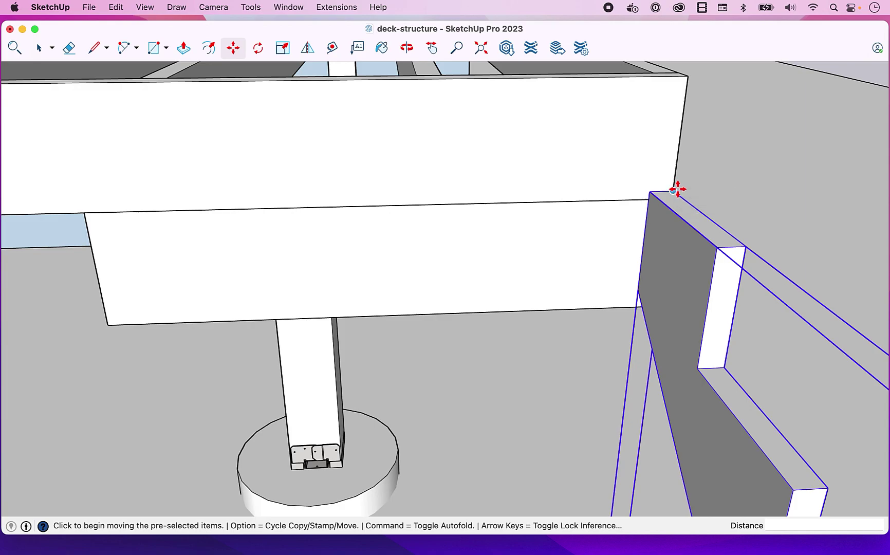
key("Right")
key("Right")
key("Right")
left_click(678, 189)
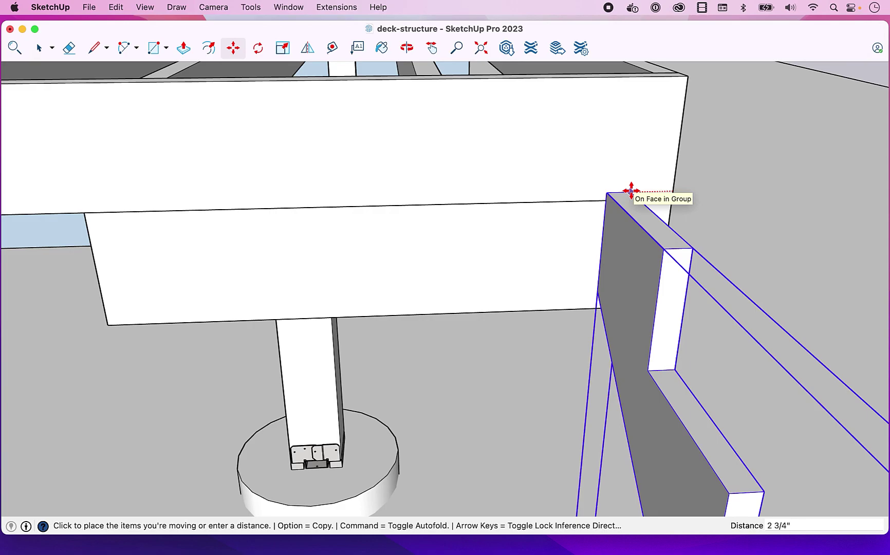
key("alt")
type("12")
key("Return")
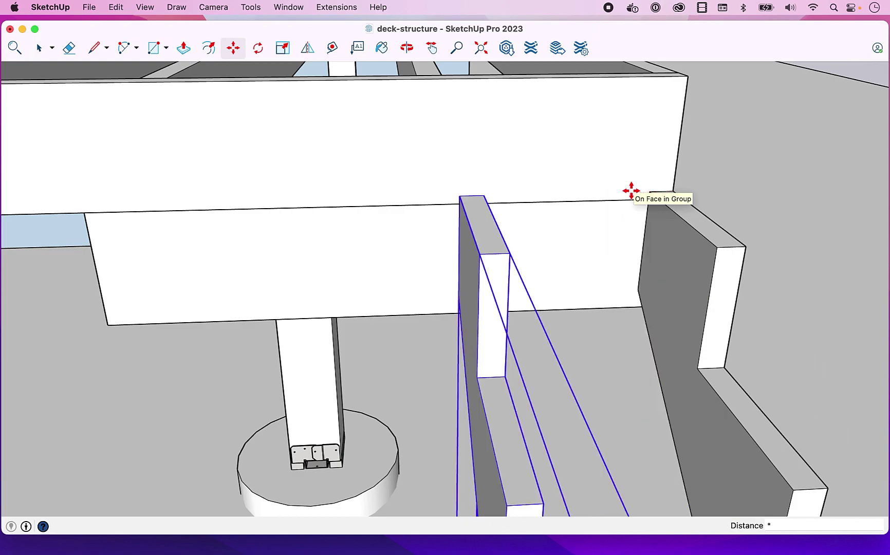
Shift the end stringer 1 1/2" so it sits against the rim beam
scroll(631, 192, "down", 6)
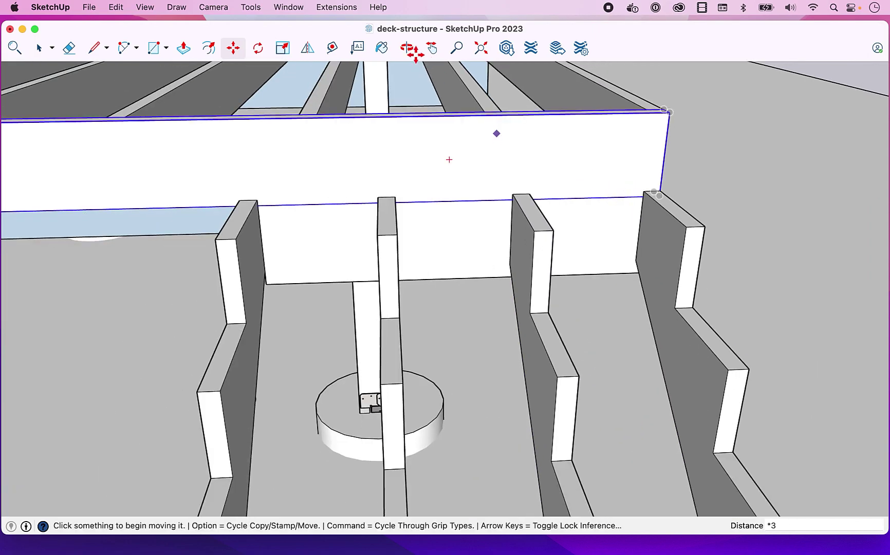
left_click(407, 48)
left_click_drag(371, 133, 233, 169)
key("space")
left_click(245, 226)
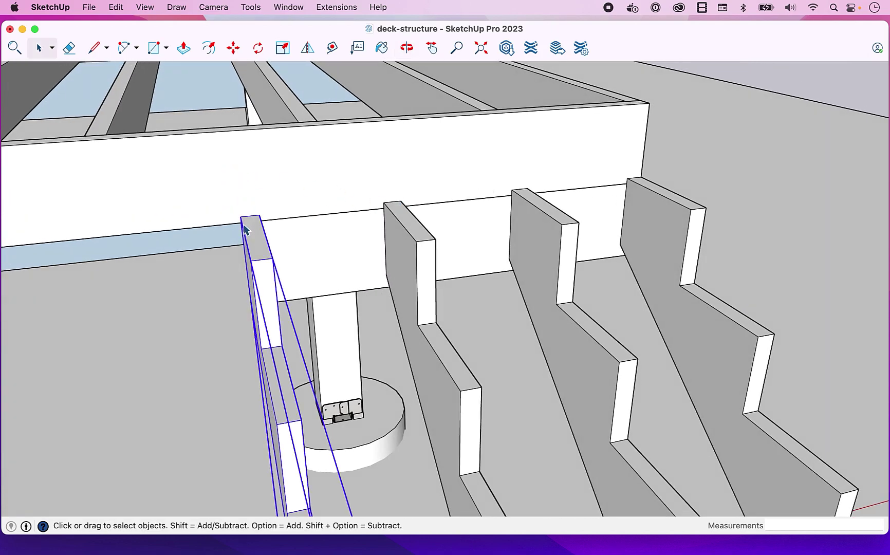
key("m")
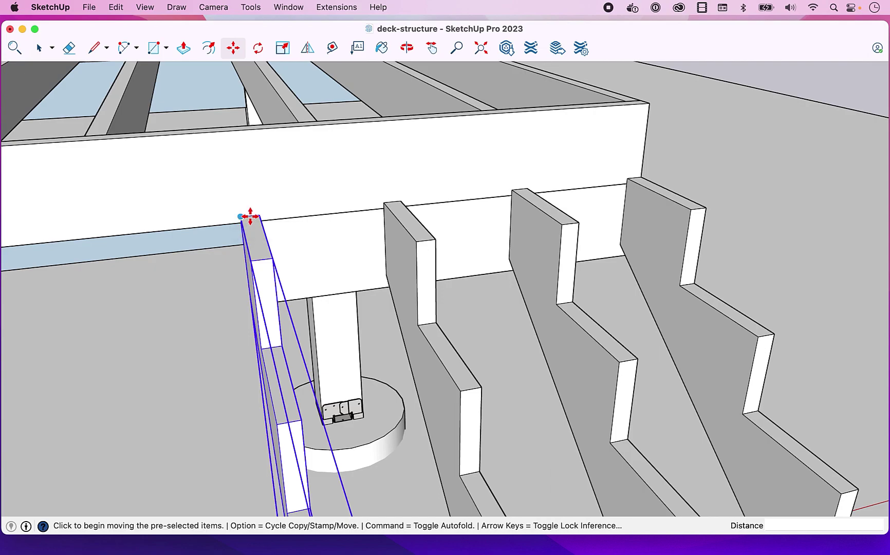
left_click(242, 216)
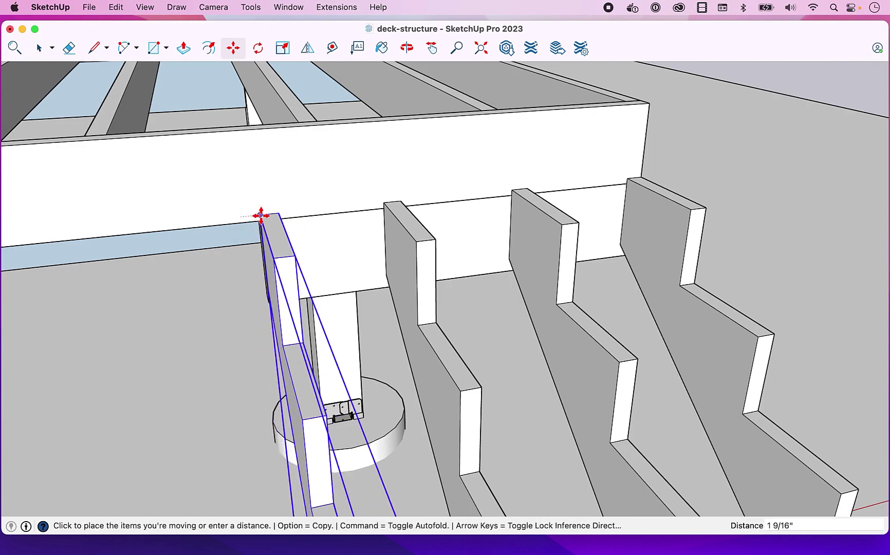
left_click(259, 214)
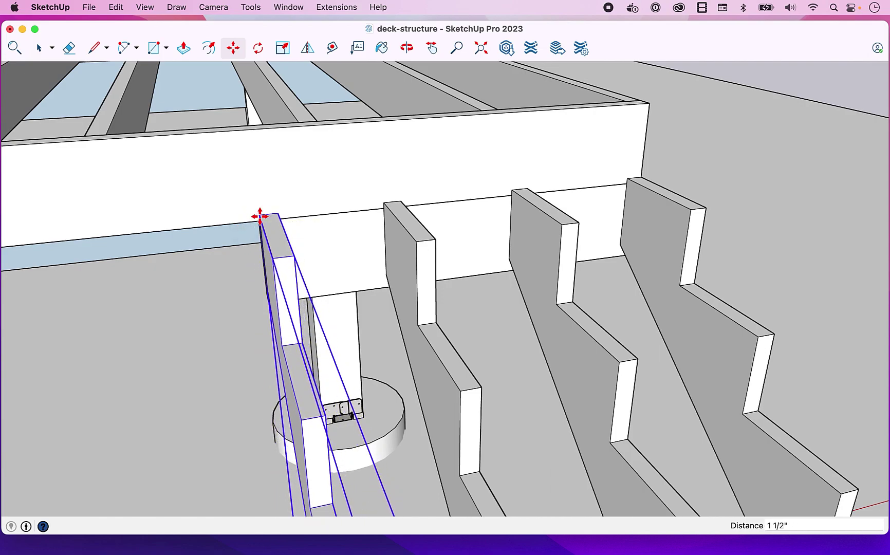
key("space")
left_click(672, 128)
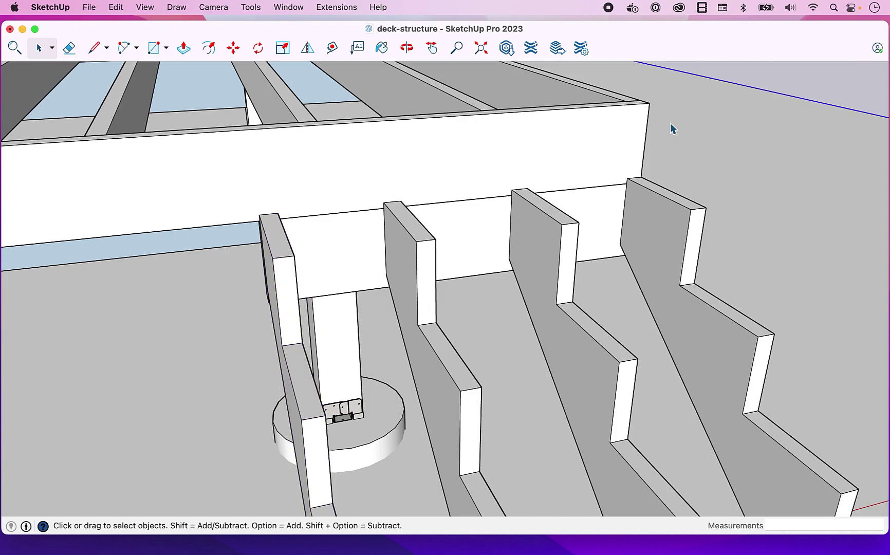
left_click(414, 48)
left_click_drag(496, 232, 447, 209)
scroll(446, 209, "down", 6)
left_click_drag(526, 298, 467, 109)
scroll(446, 280, "down", 4)
scroll(438, 279, "down", 2)
left_click(431, 48)
left_click_drag(423, 167, 622, 139)
left_click(406, 47)
left_click_drag(443, 470, 409, 435)
left_click_drag(683, 408, 533, 387)
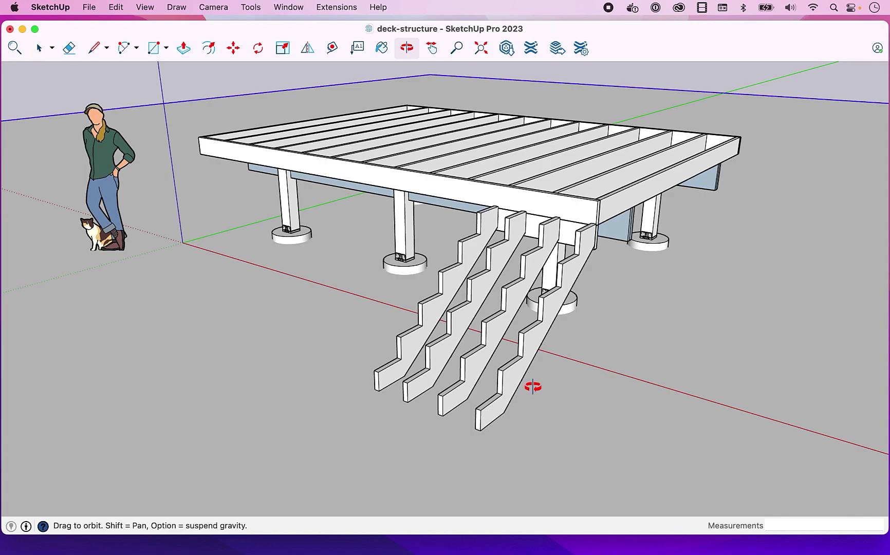